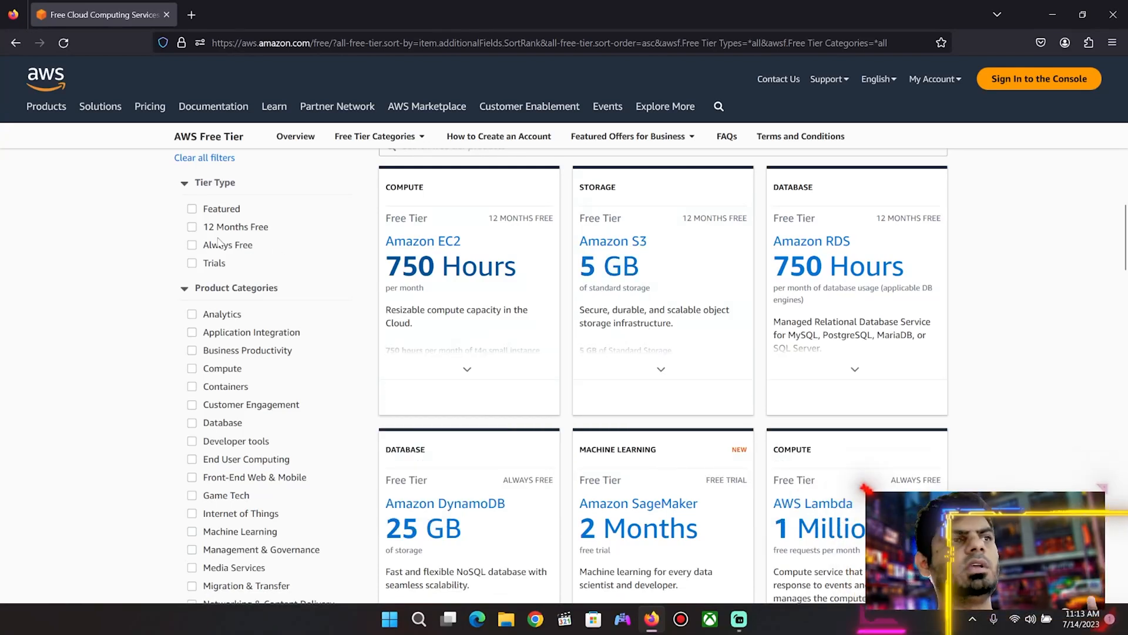
Filter the Free Tier offers by 12 Months Free and open the Amazon EC2 offer page
left_click(193, 226)
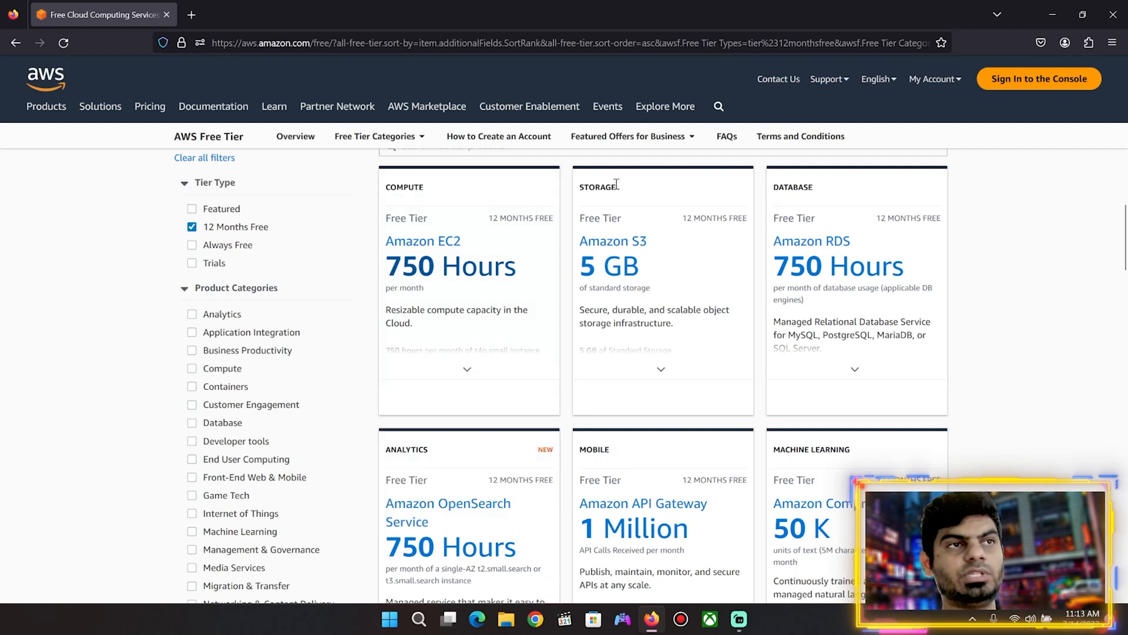
scroll(617, 188, "down", 4)
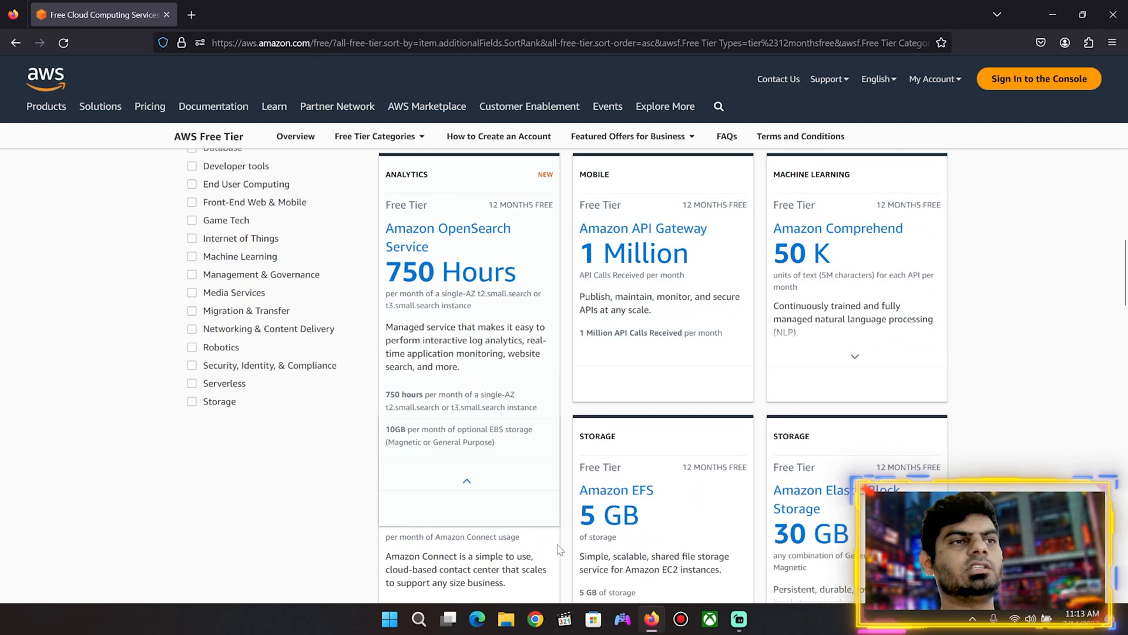
scroll(629, 414, "up", 1)
scroll(629, 414, "up", 5)
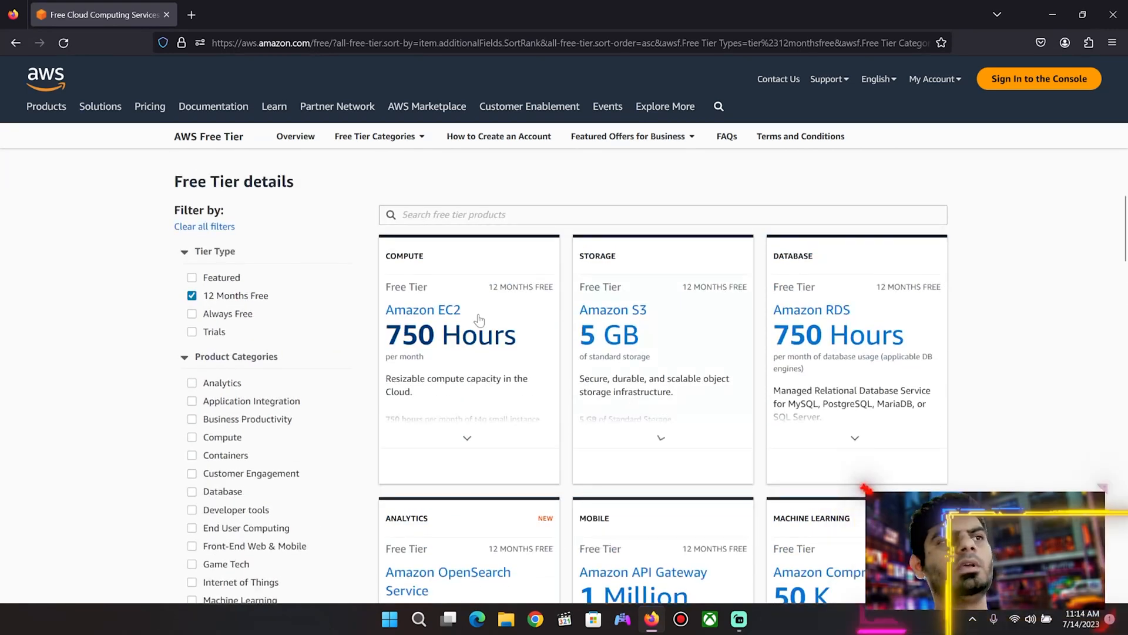
left_click(443, 346)
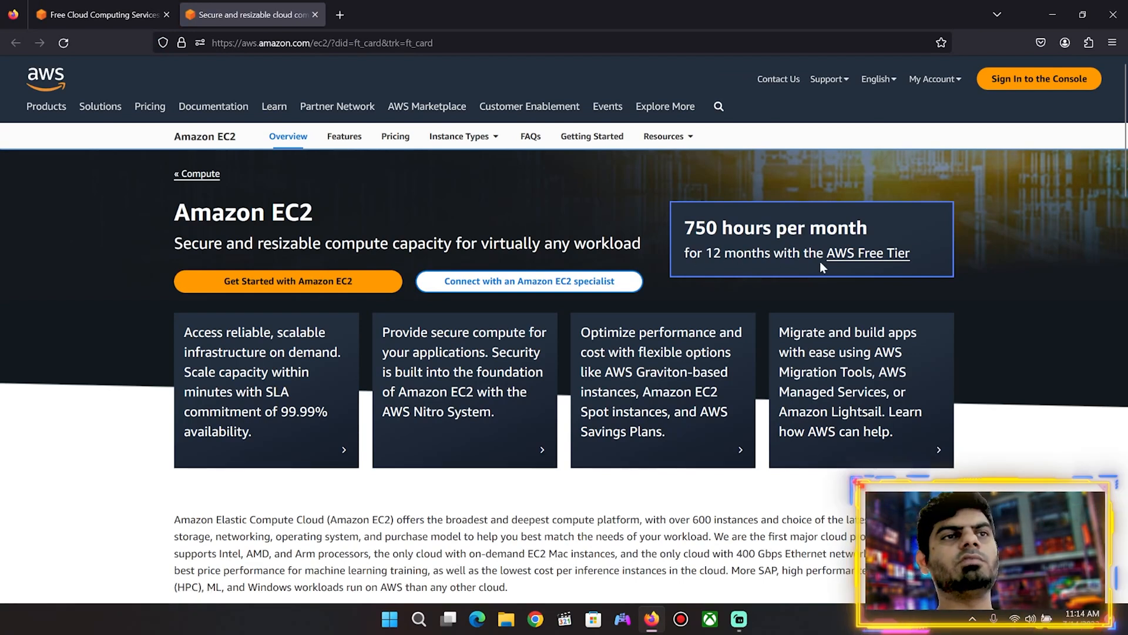
Go to the console sign-in, view the new-account sign-up form, and return to signing in with an existing AWS account
left_click(1025, 89)
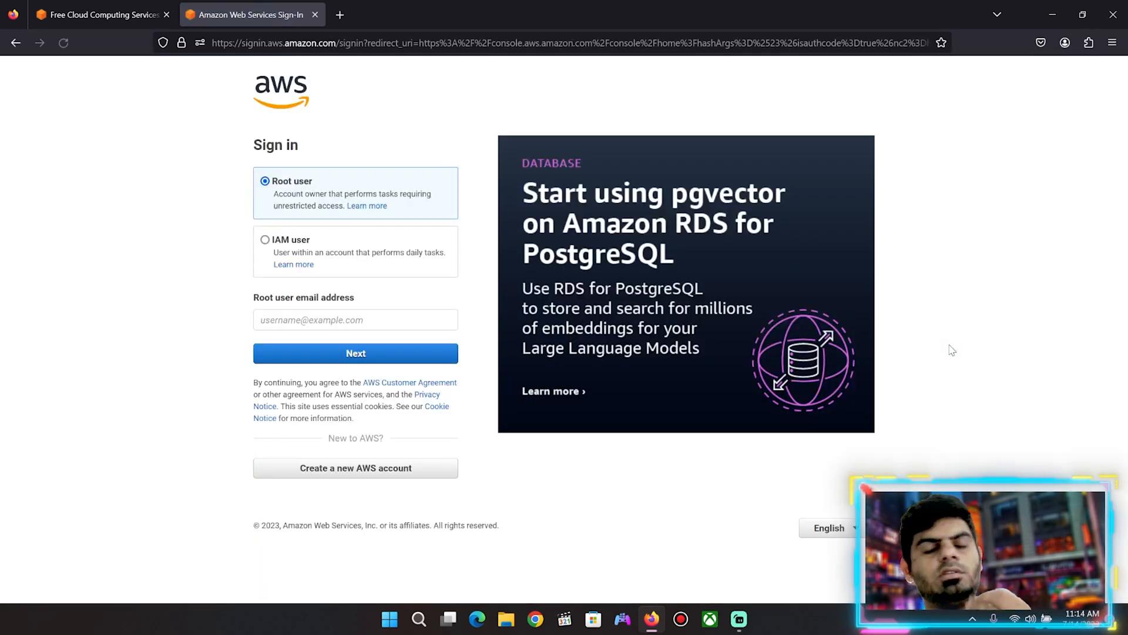
left_click(358, 468)
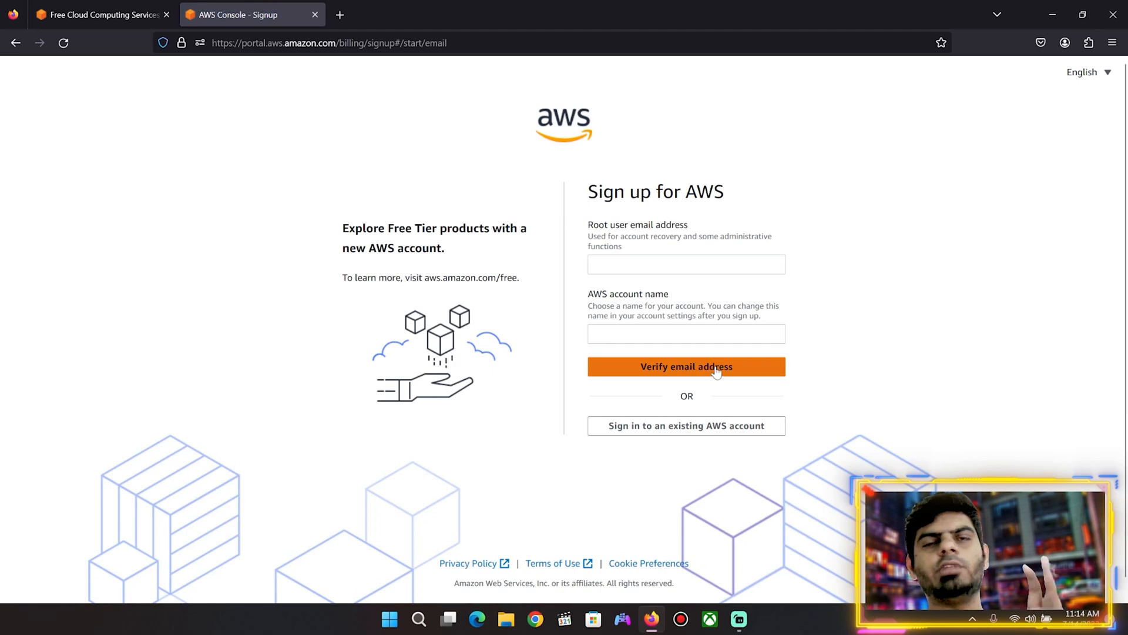
left_click(712, 427)
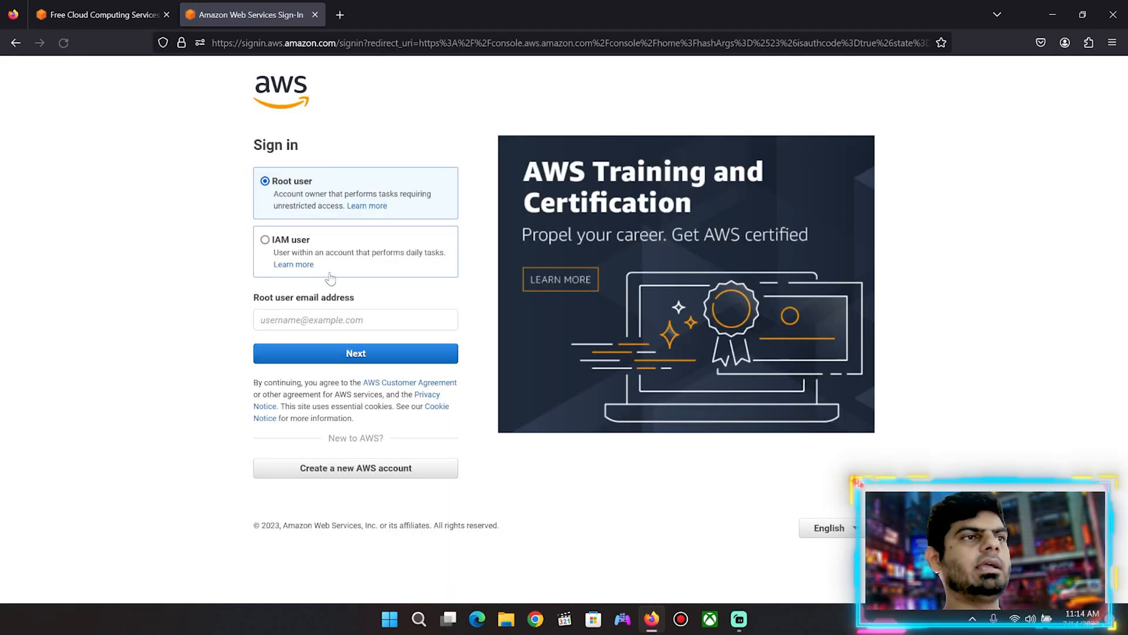
Sign in as root user with the account's email address and password
left_click(328, 320)
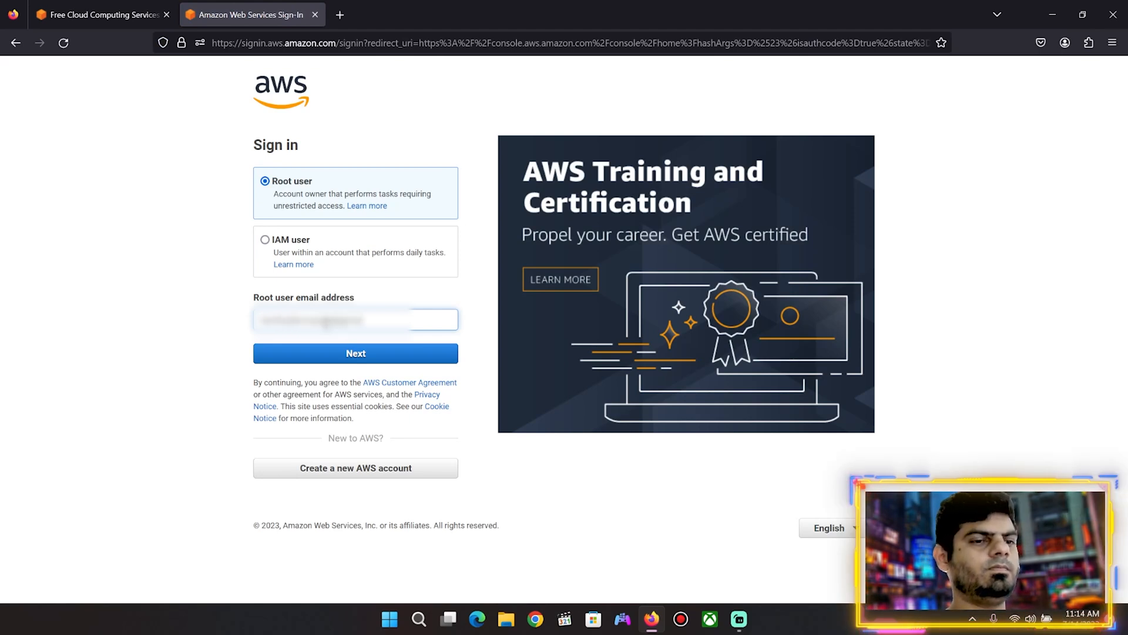
left_click(426, 355)
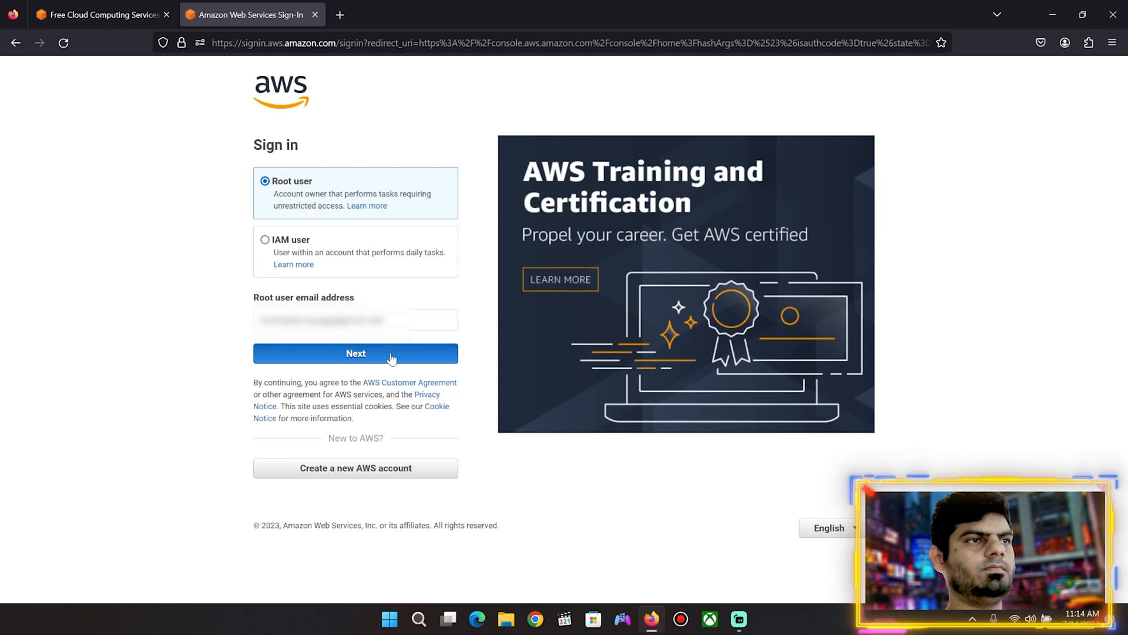
type("•••••••••")
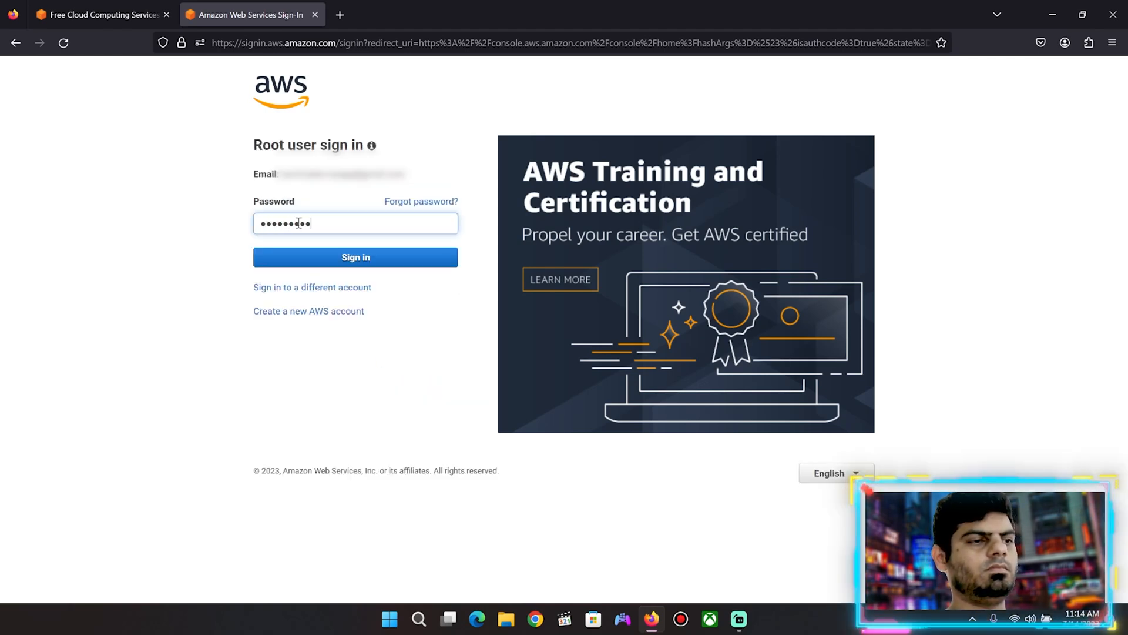
type("•••••")
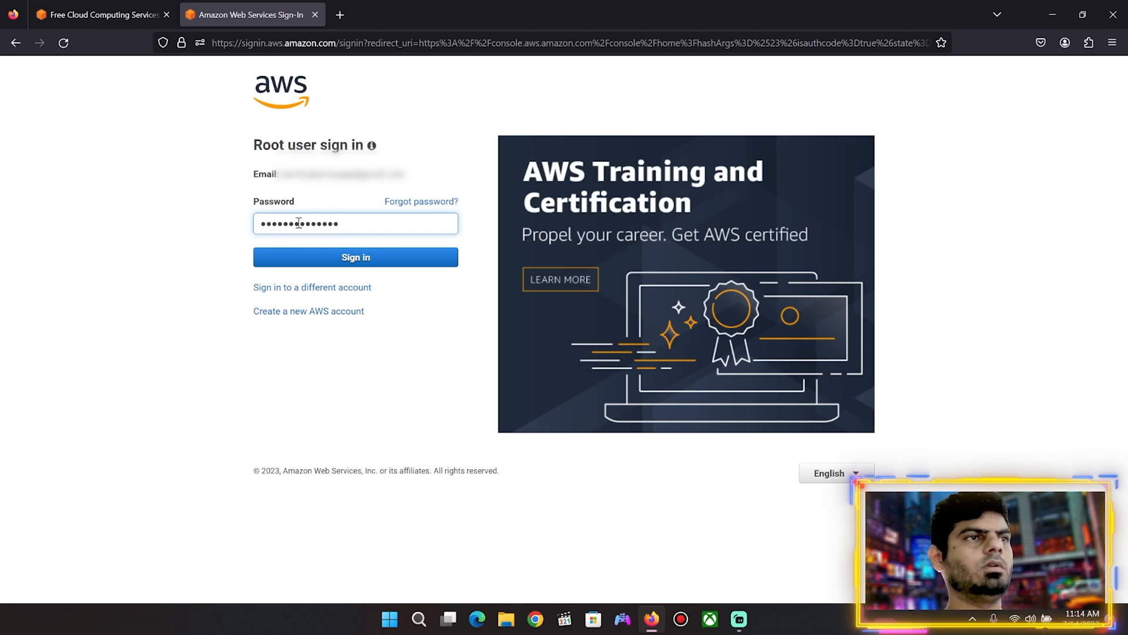
left_click(355, 257)
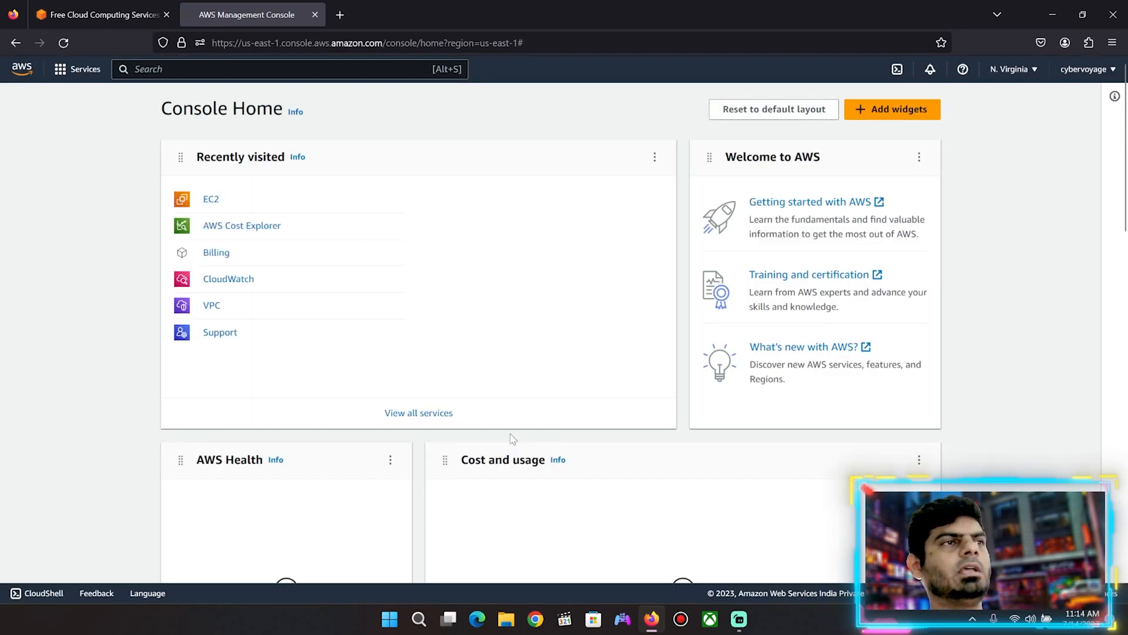
Open EC2 from the Compute services and start launching a new instance
left_click(74, 69)
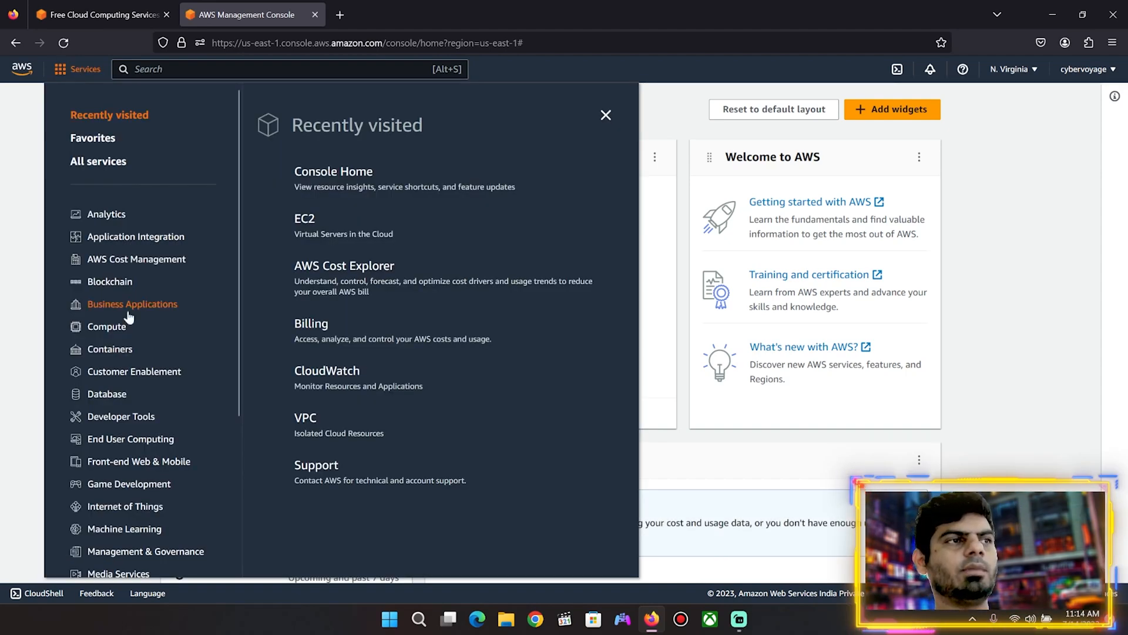
left_click(115, 332)
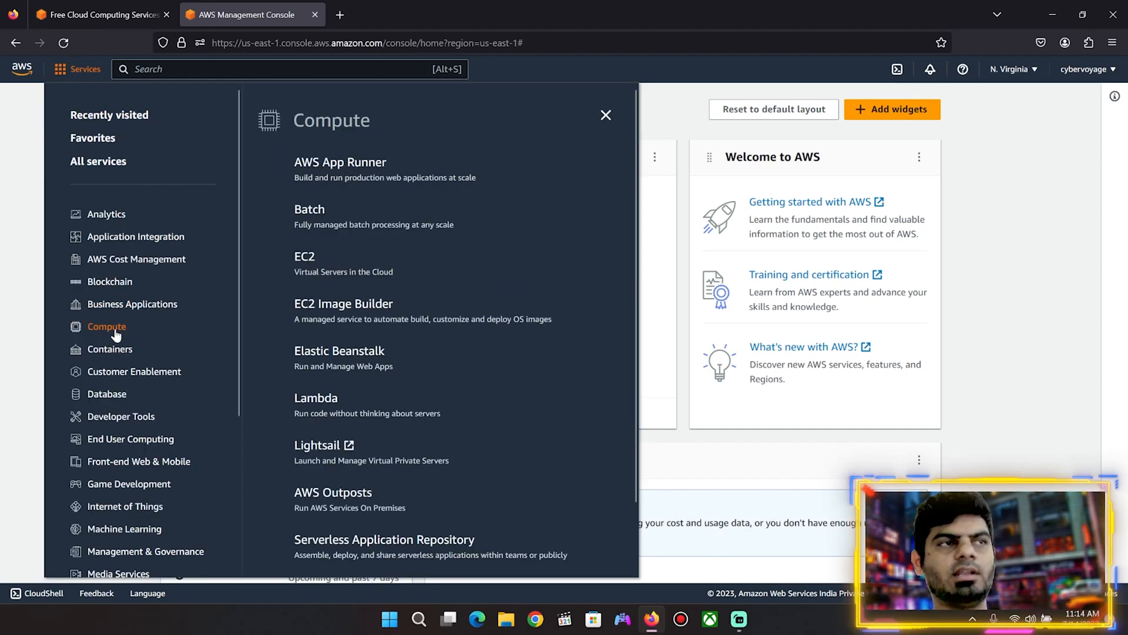
left_click(312, 262)
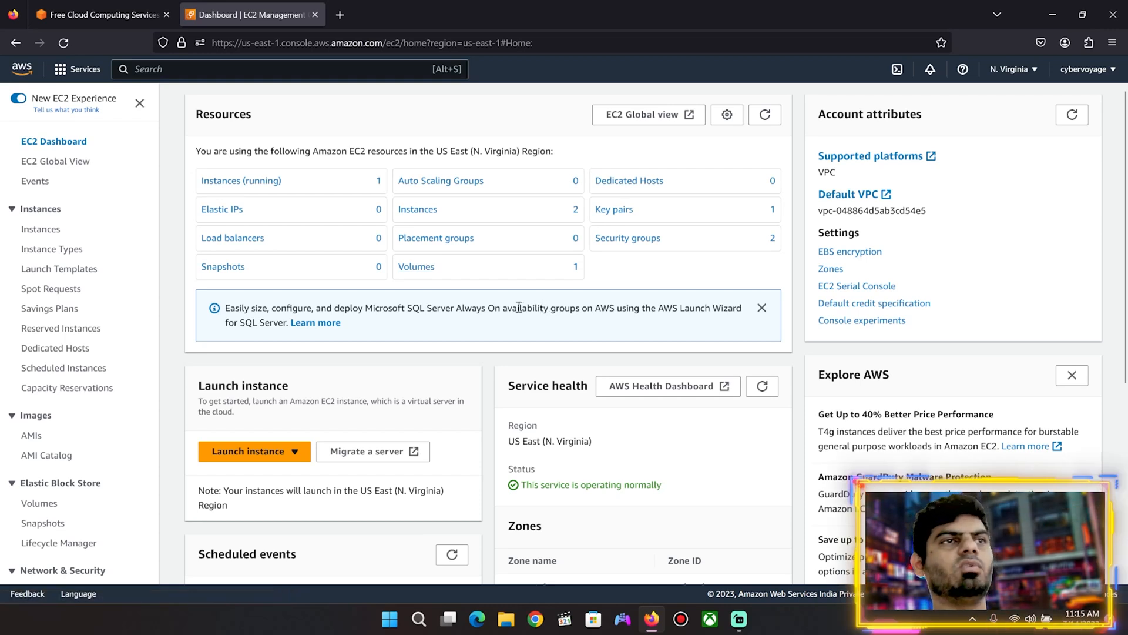
left_click(286, 462)
left_click(270, 469)
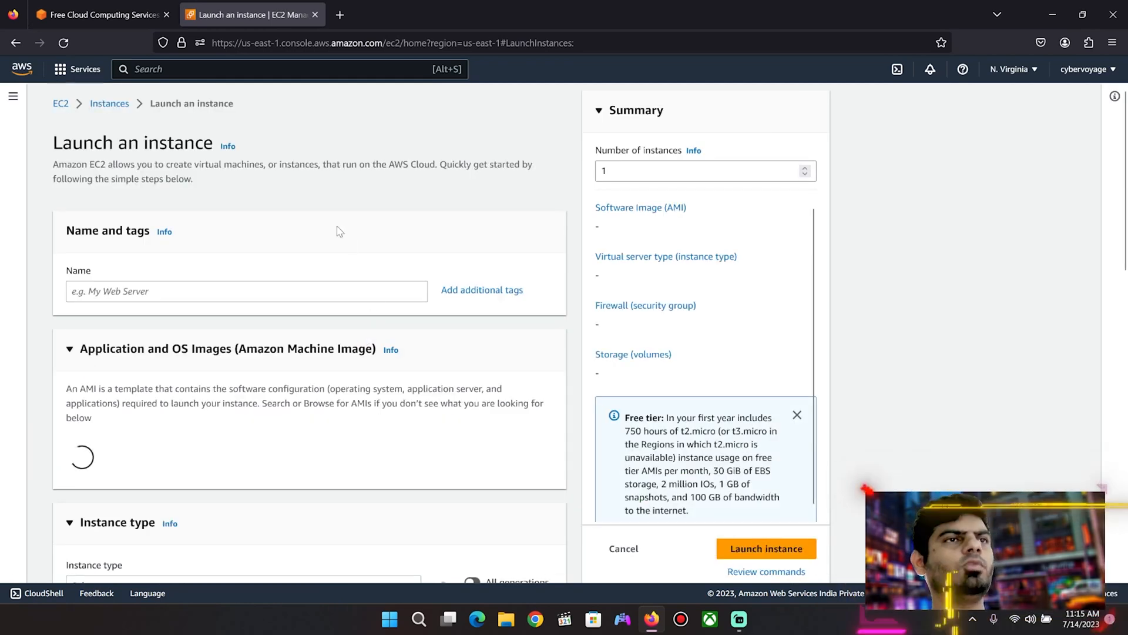
Name the new instance YoutubeWindowsTesting
left_click(217, 294)
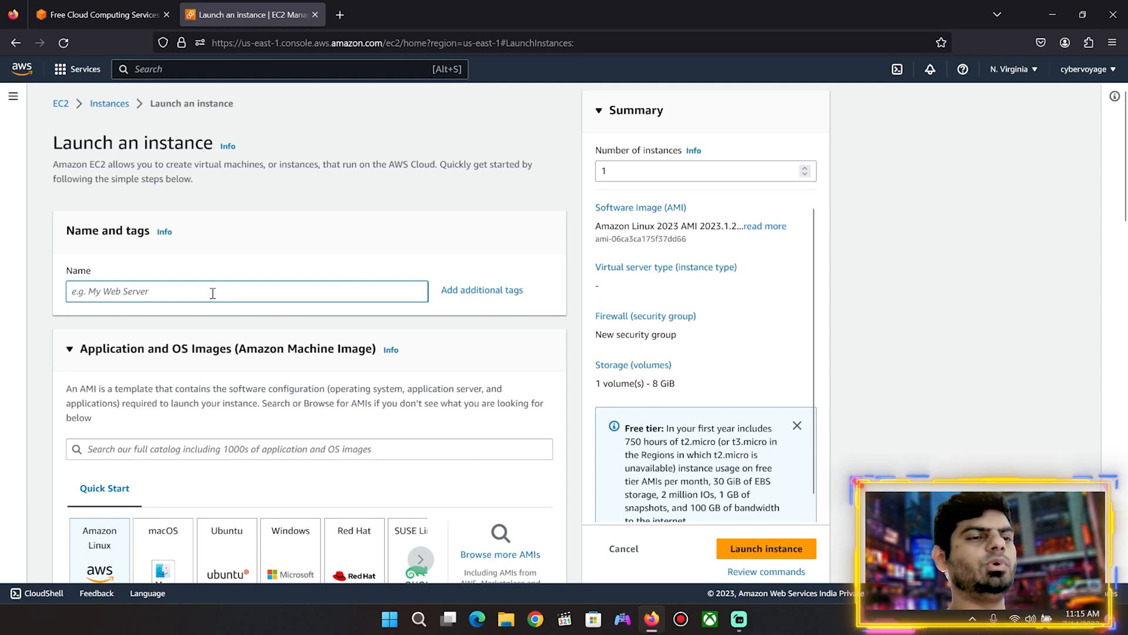
type("YoutubeWindows")
key("BackSpace")
key("BackSpace")
key("BackSpace")
key("BackSpace")
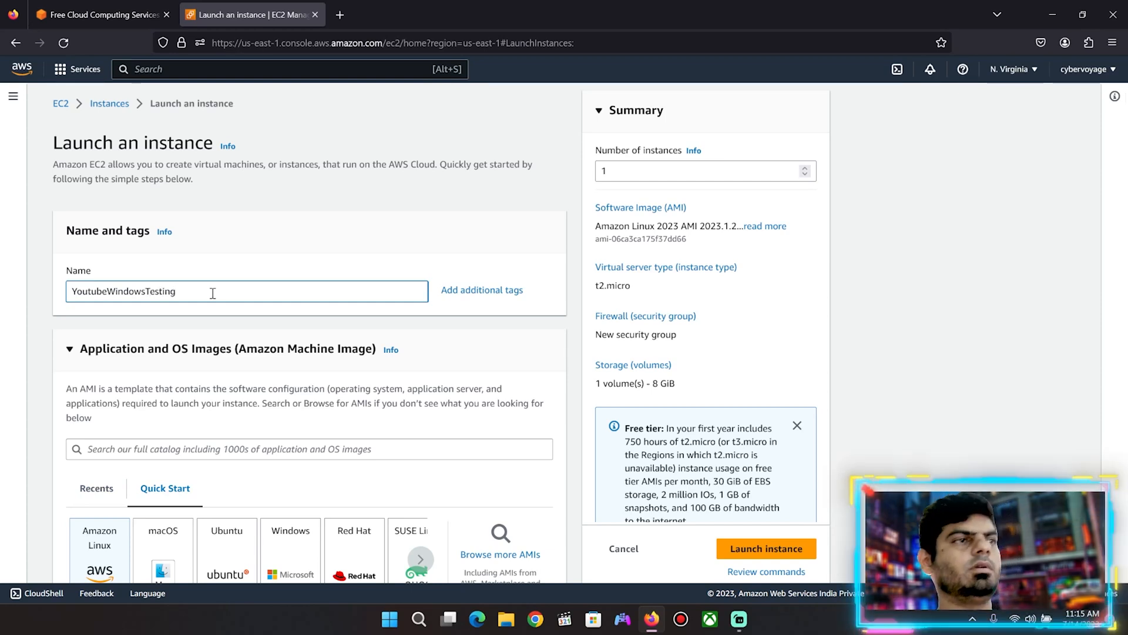
Choose Windows as the instance's operating system image, using Microsoft Windows Server 2022 Base
scroll(213, 293, "down", 2)
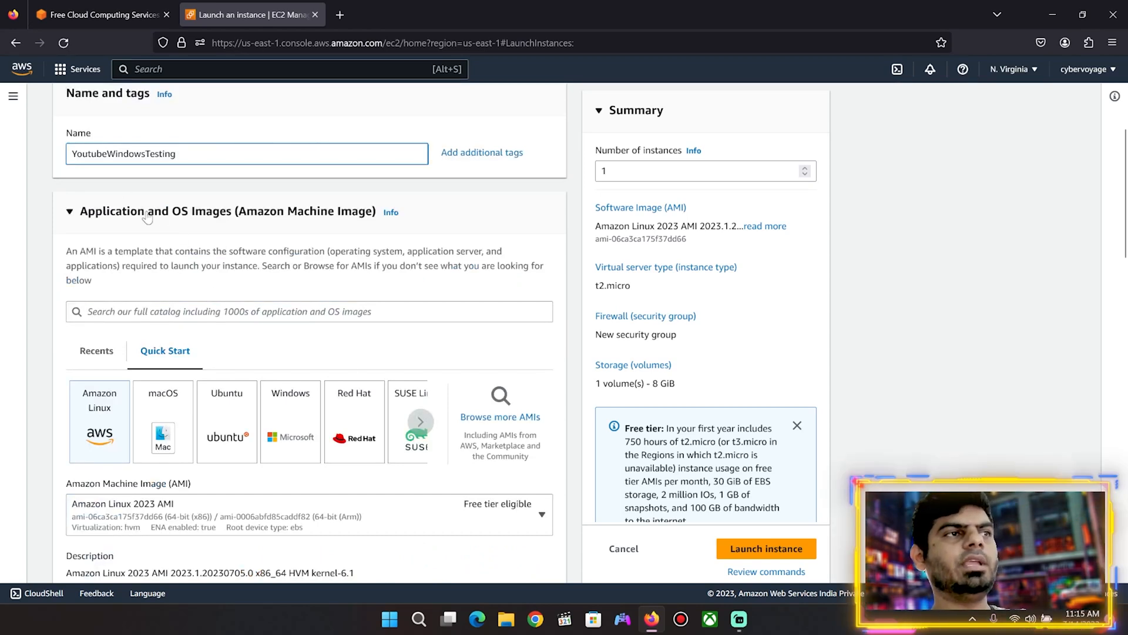
left_click(297, 424)
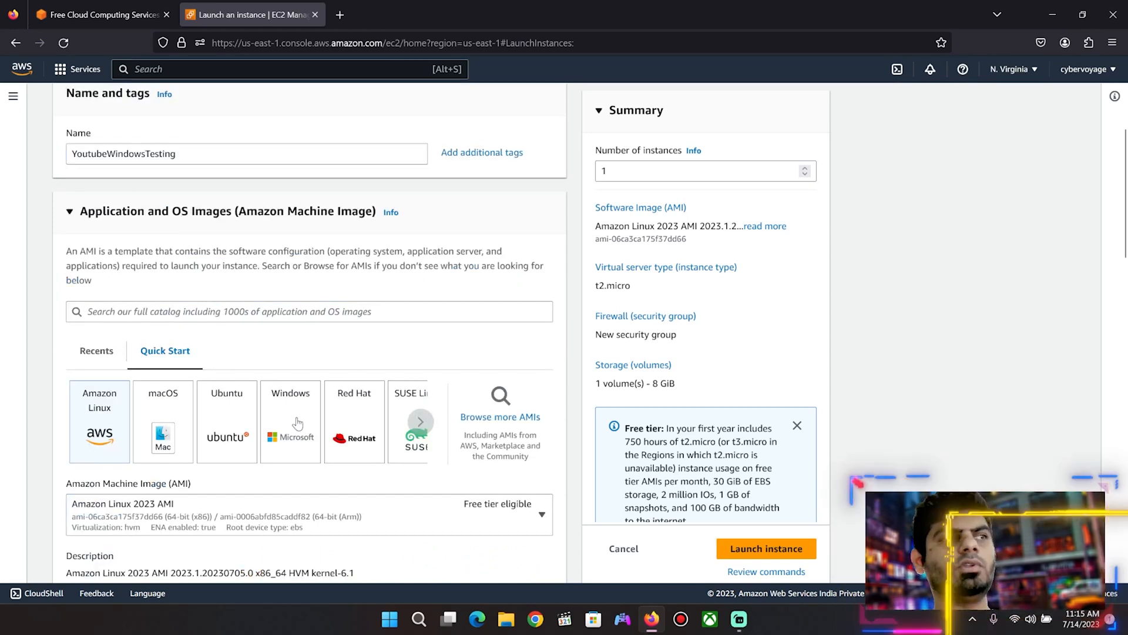
scroll(456, 301, "down", 3)
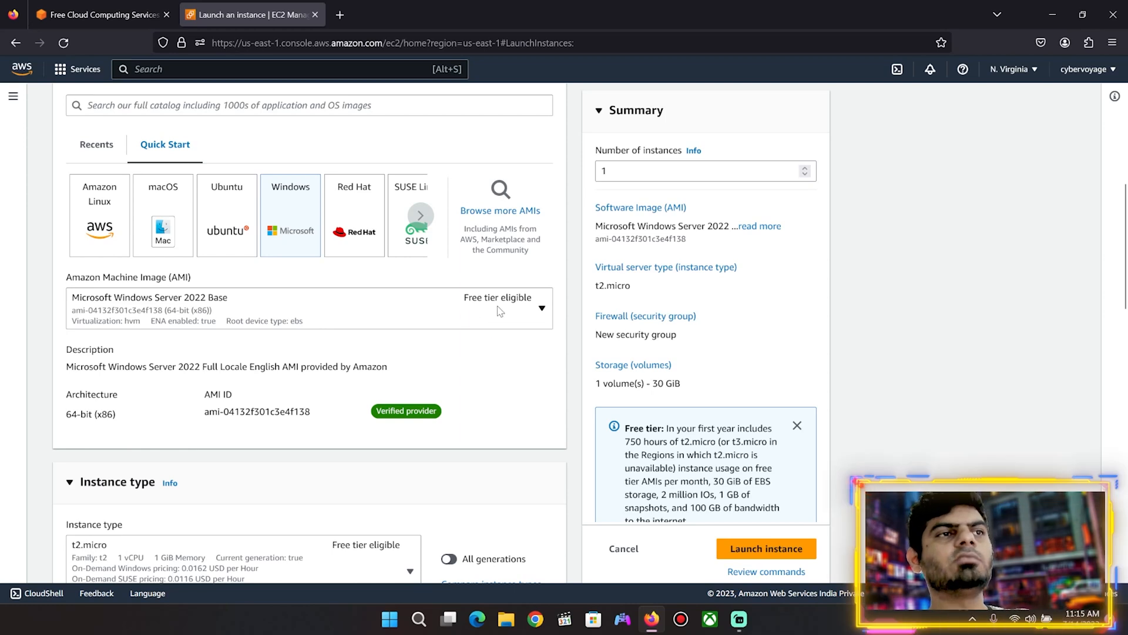
Examine the free tier note in the instance summary for the included hours, instance types and EBS storage
scroll(633, 410, "down", 1)
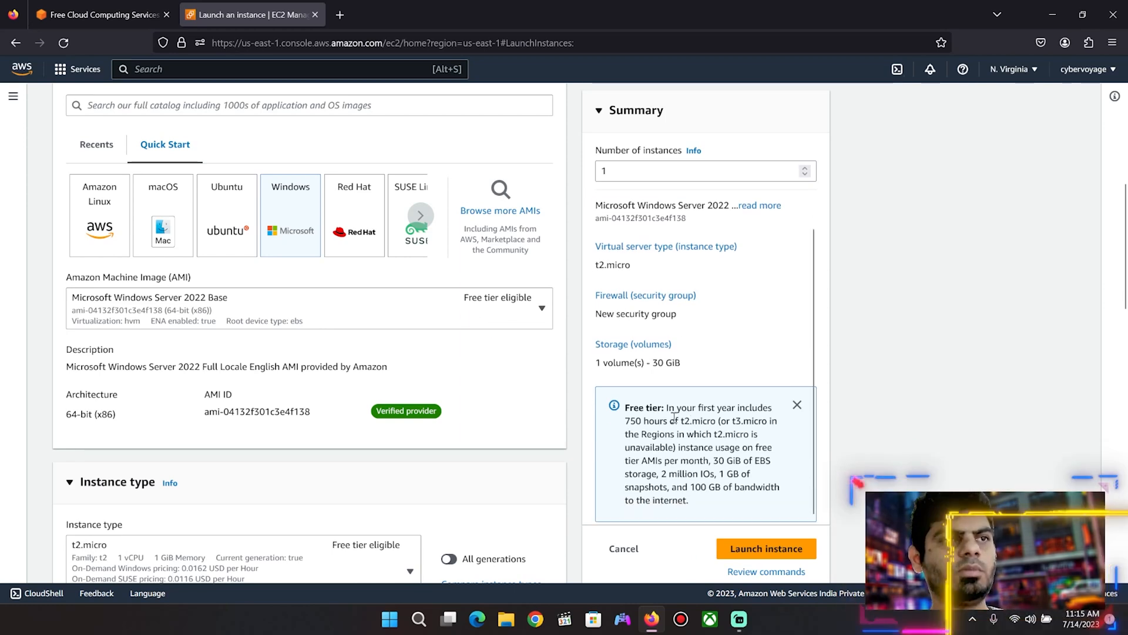
left_click_drag(627, 410, 758, 407)
left_click(716, 420)
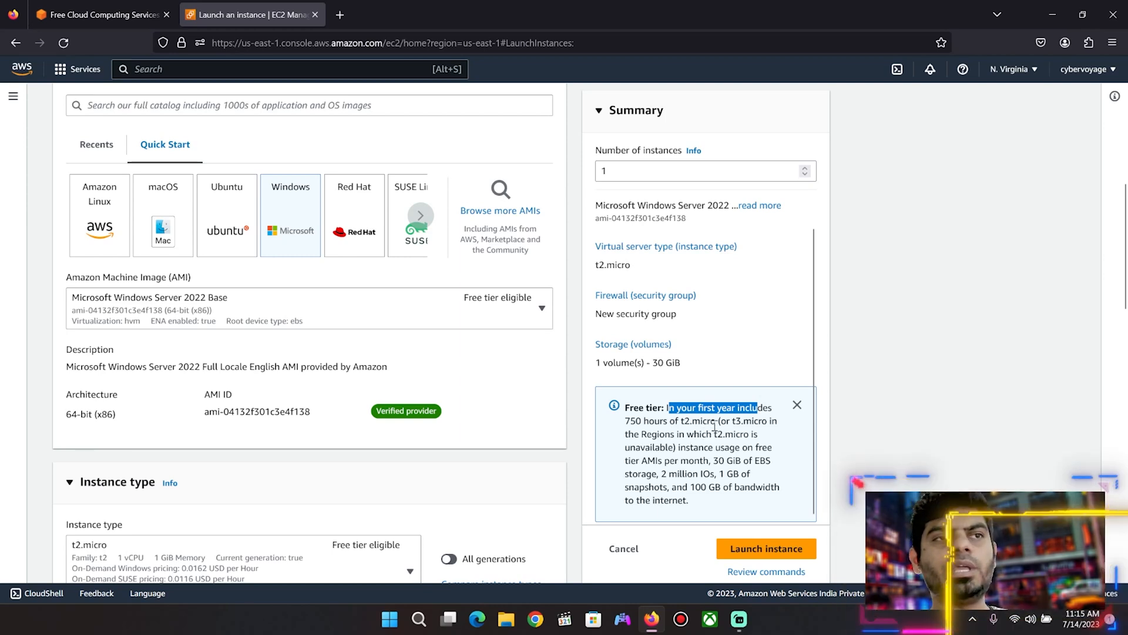
left_click_drag(721, 420, 726, 421)
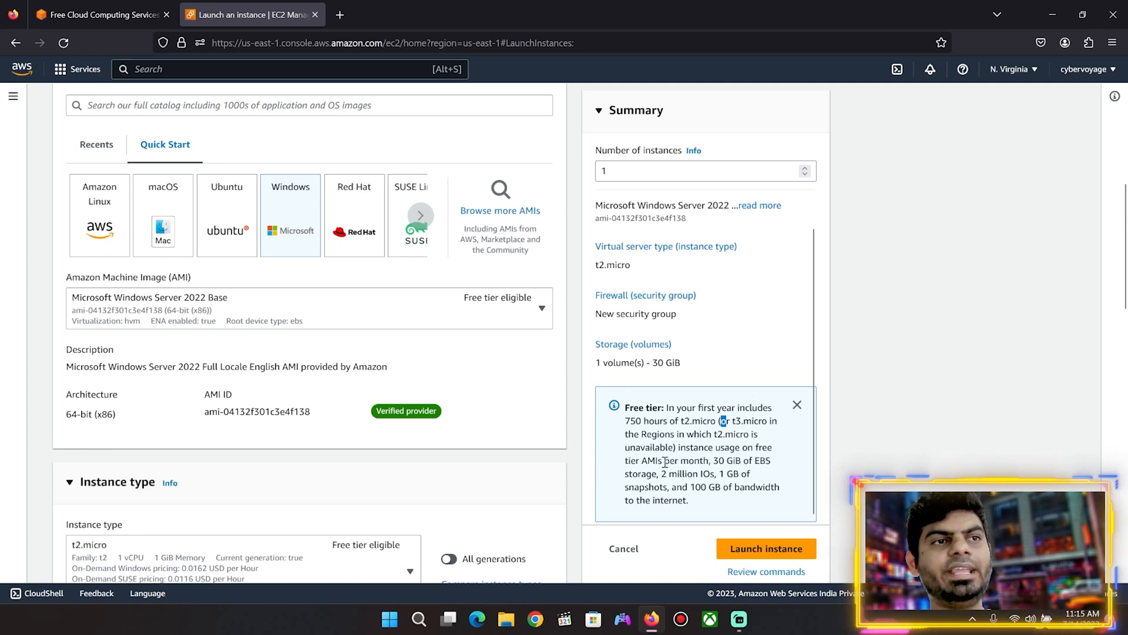
left_click_drag(714, 461, 750, 461)
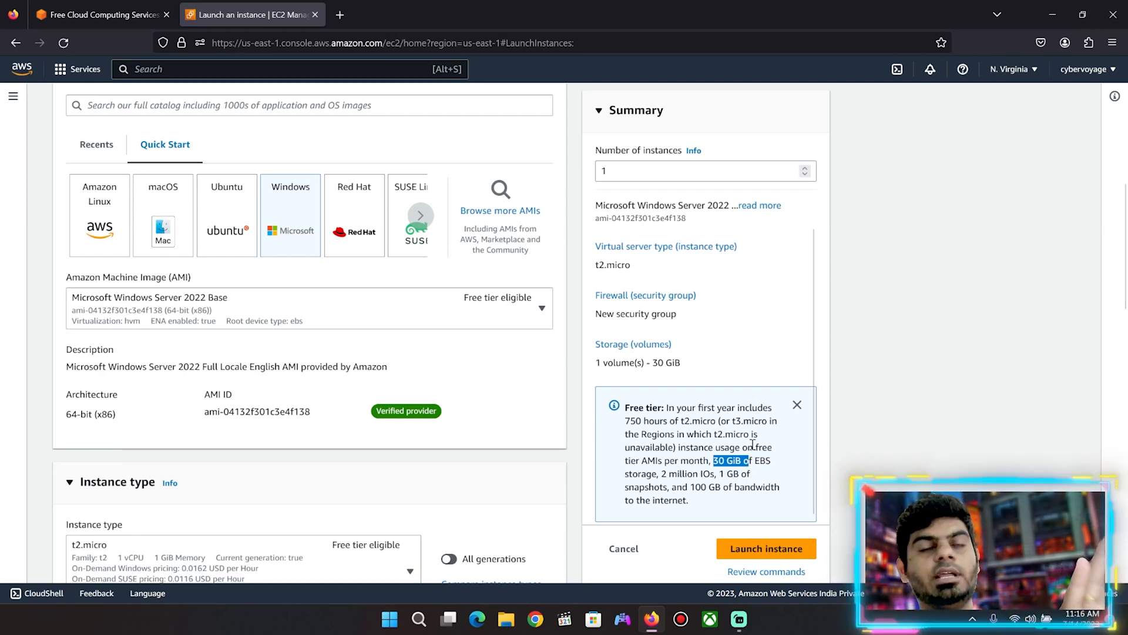
Check the free tier note's instance type and select t2.micro as the instance type
scroll(296, 295, "down", 3)
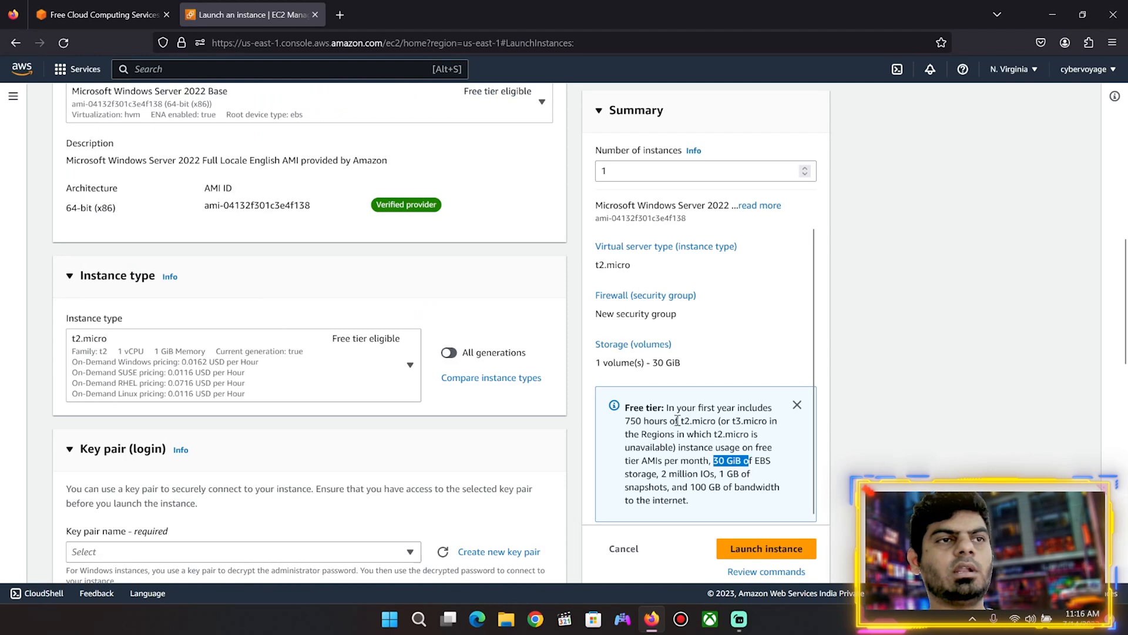
left_click_drag(677, 420, 692, 421)
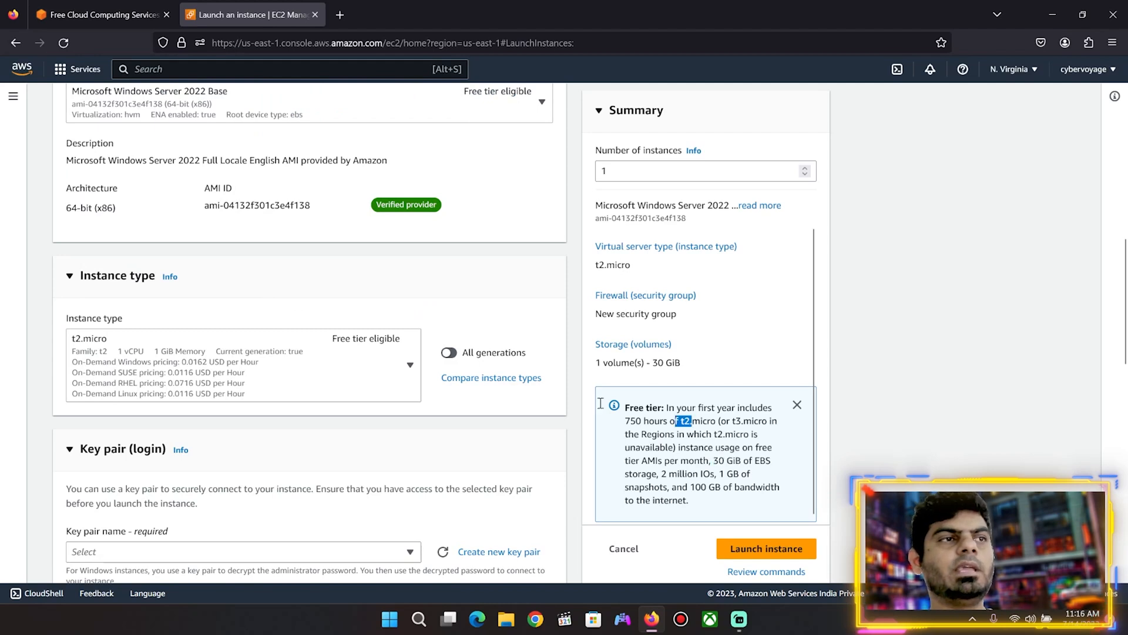
left_click(353, 366)
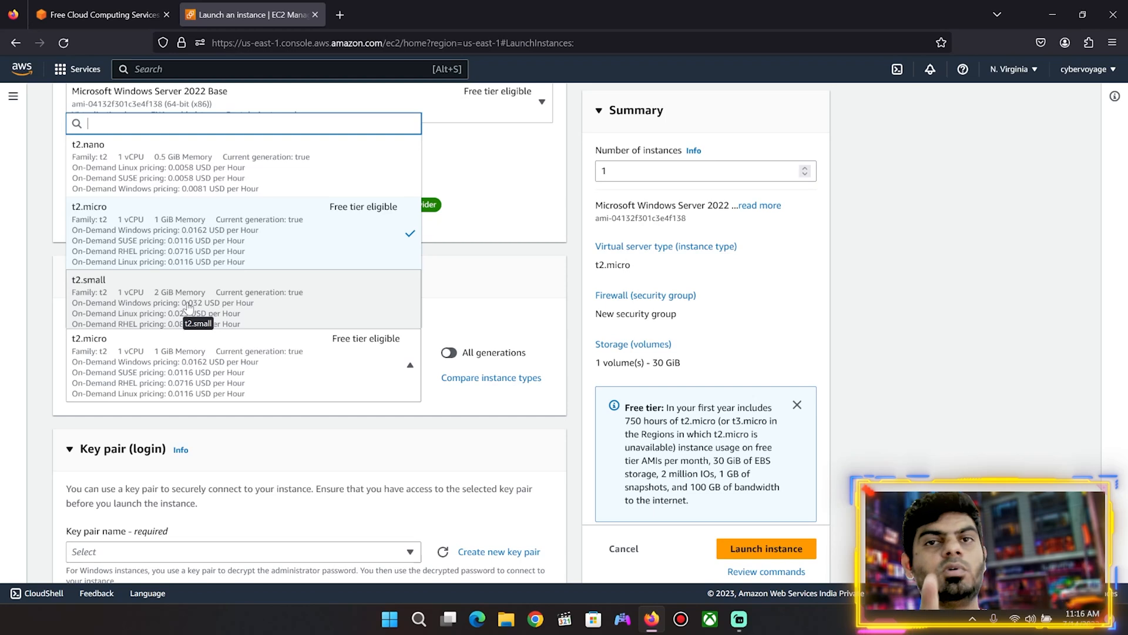
left_click(225, 235)
Create a new RSA key pair named Youtube in .pem format for the instance login
scroll(284, 334, "down", 3)
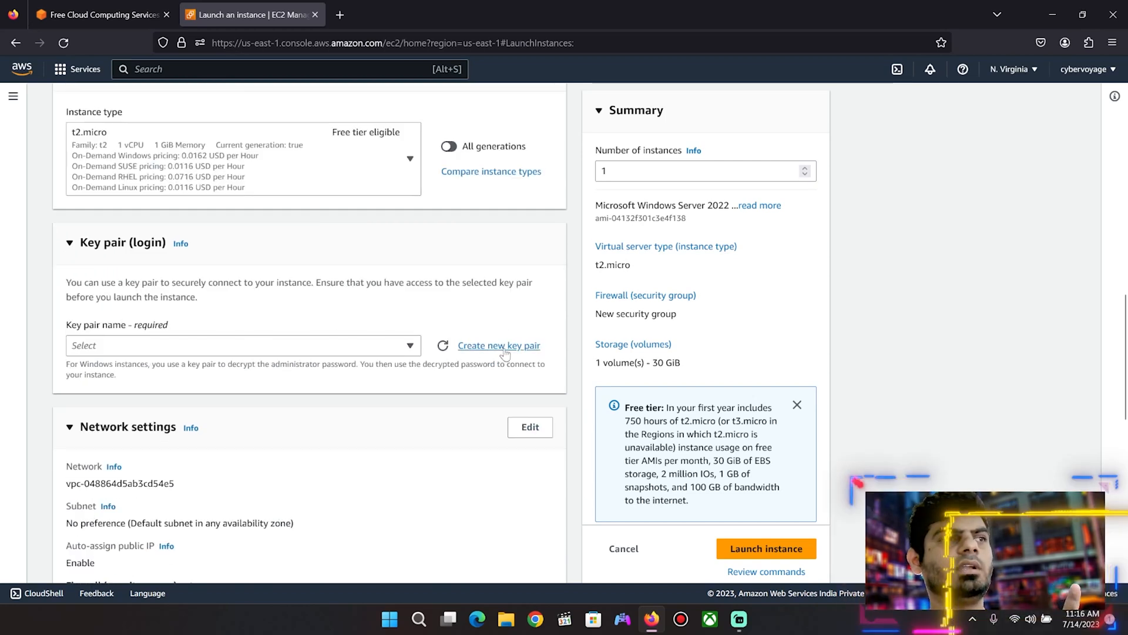
left_click(479, 347)
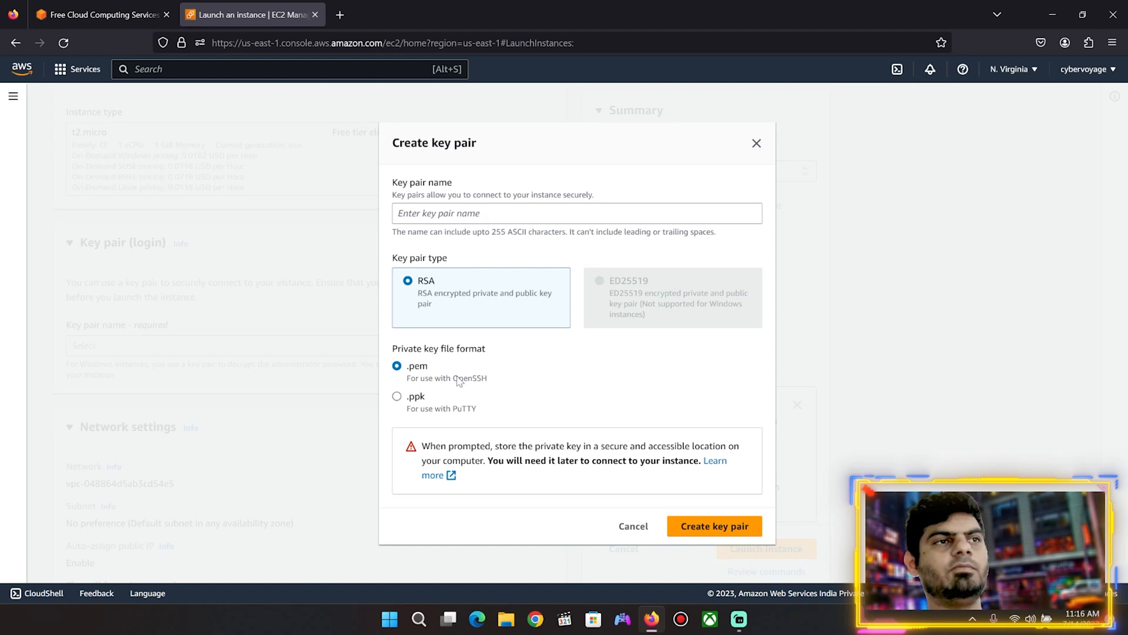
left_click(482, 213)
type("Youtube")
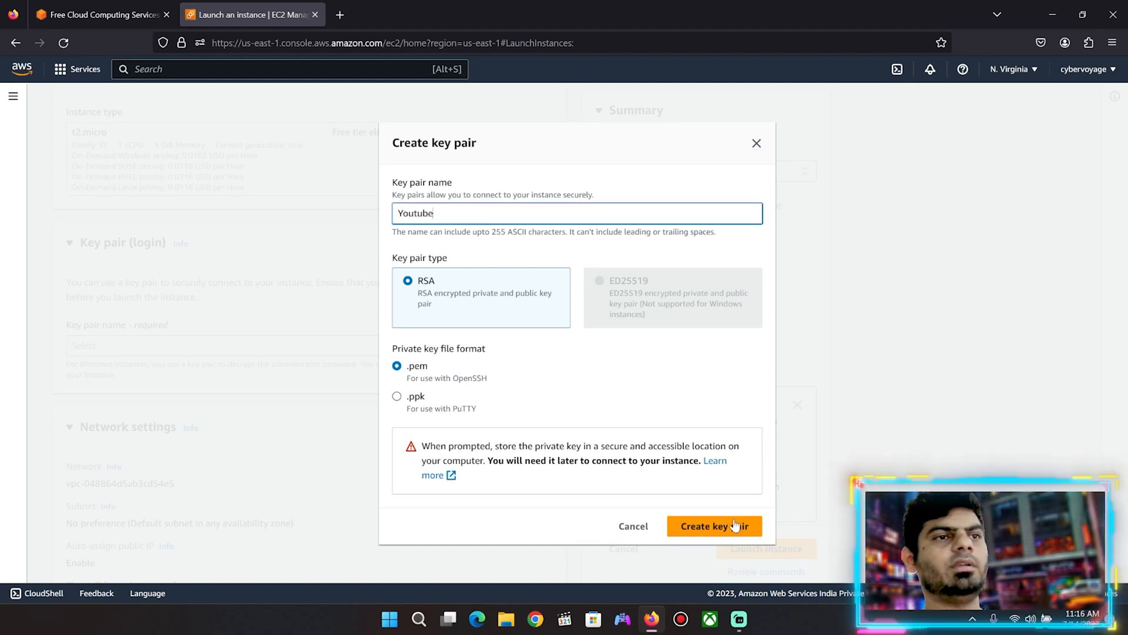
left_click(735, 525)
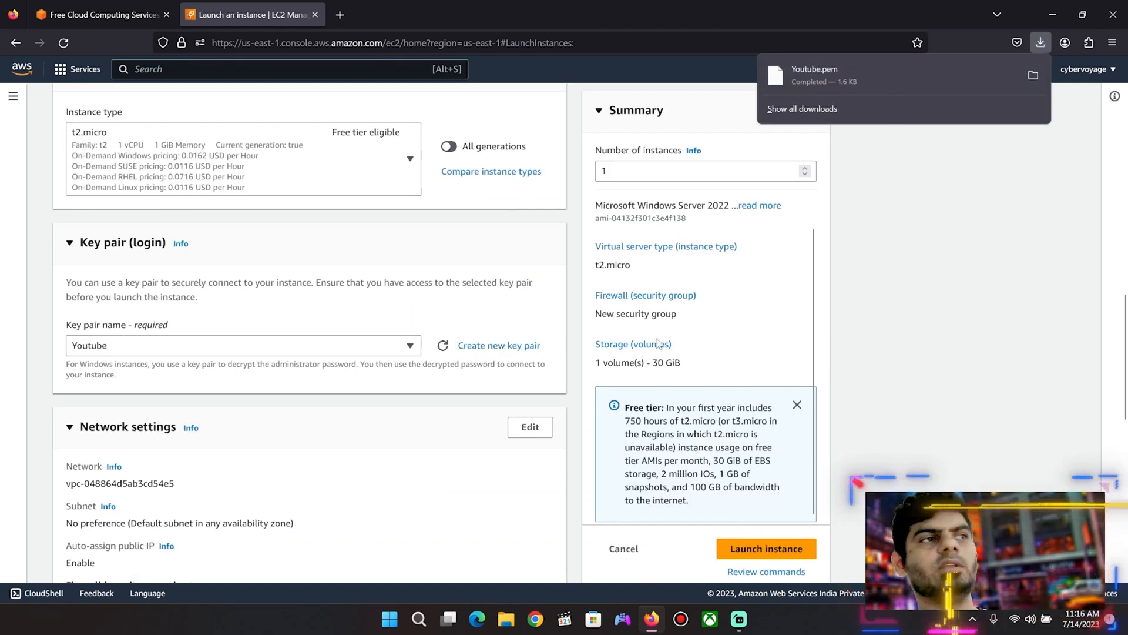
Check the network settings' RDP traffic rule, briefly bring up the local Remote Desktop Connection app, and return to the launch form
scroll(421, 370, "down", 1)
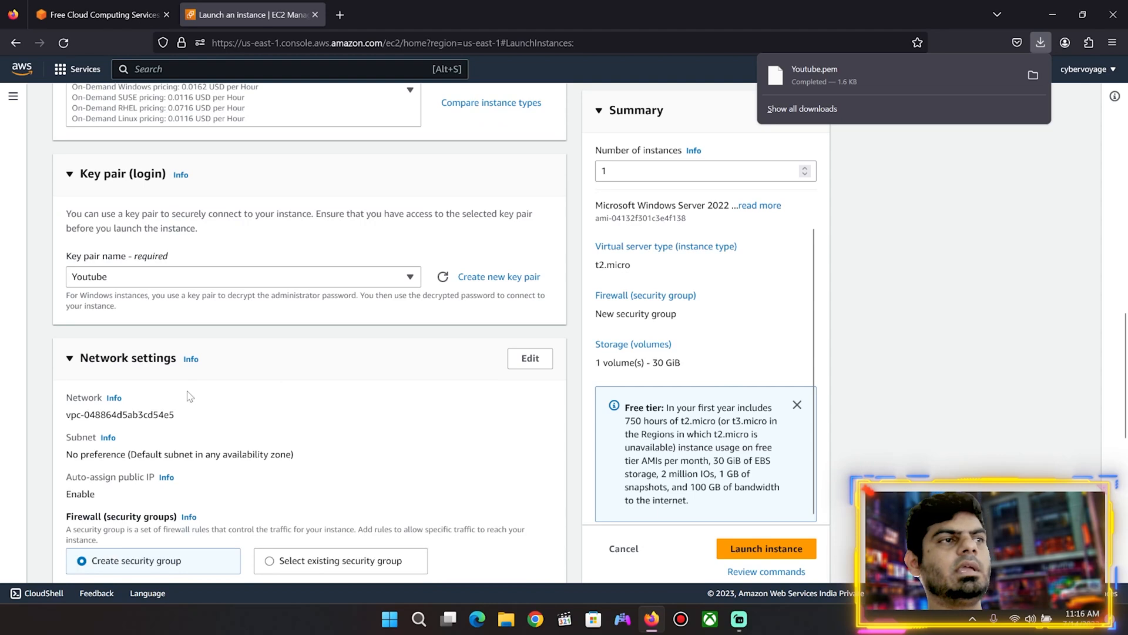
scroll(178, 419, "down", 3)
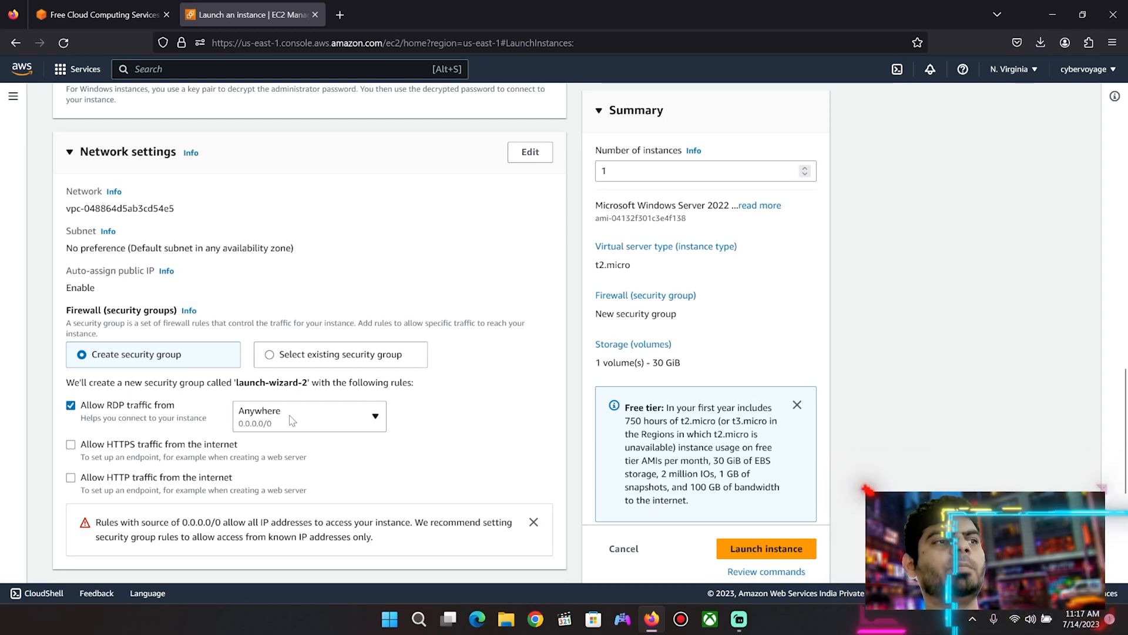
left_click(410, 628)
type("re")
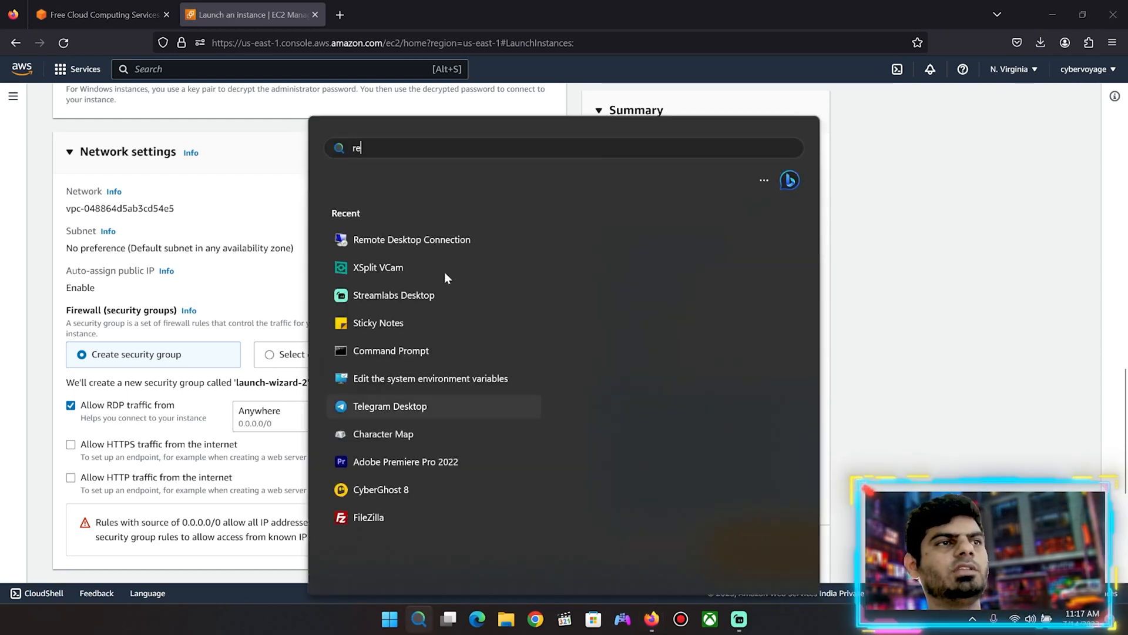
left_click(437, 252)
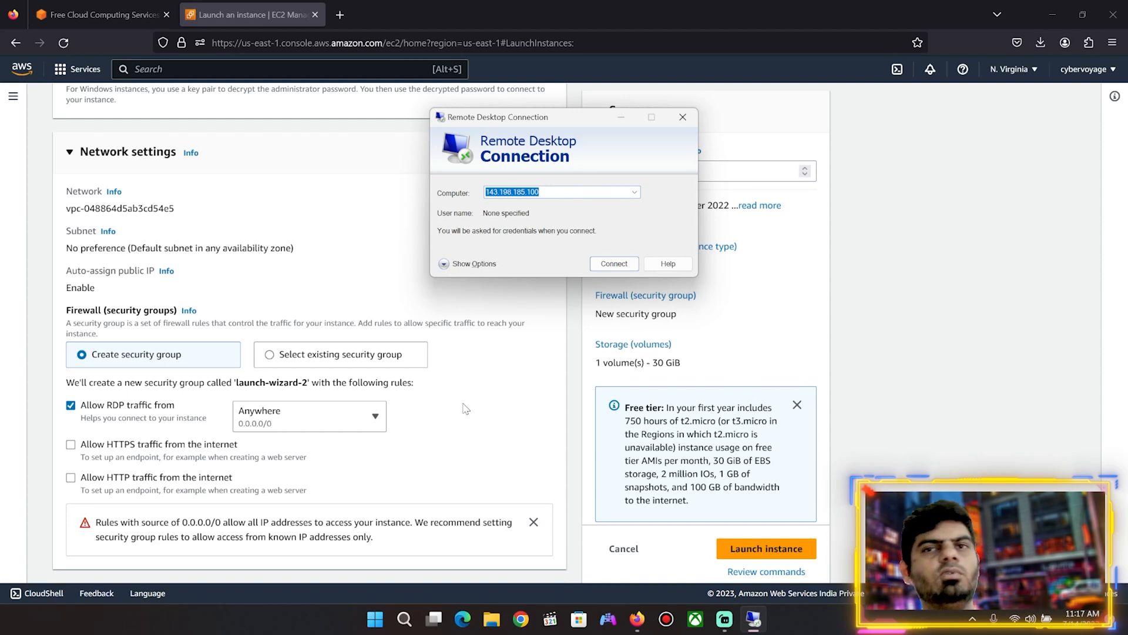
left_click(633, 125)
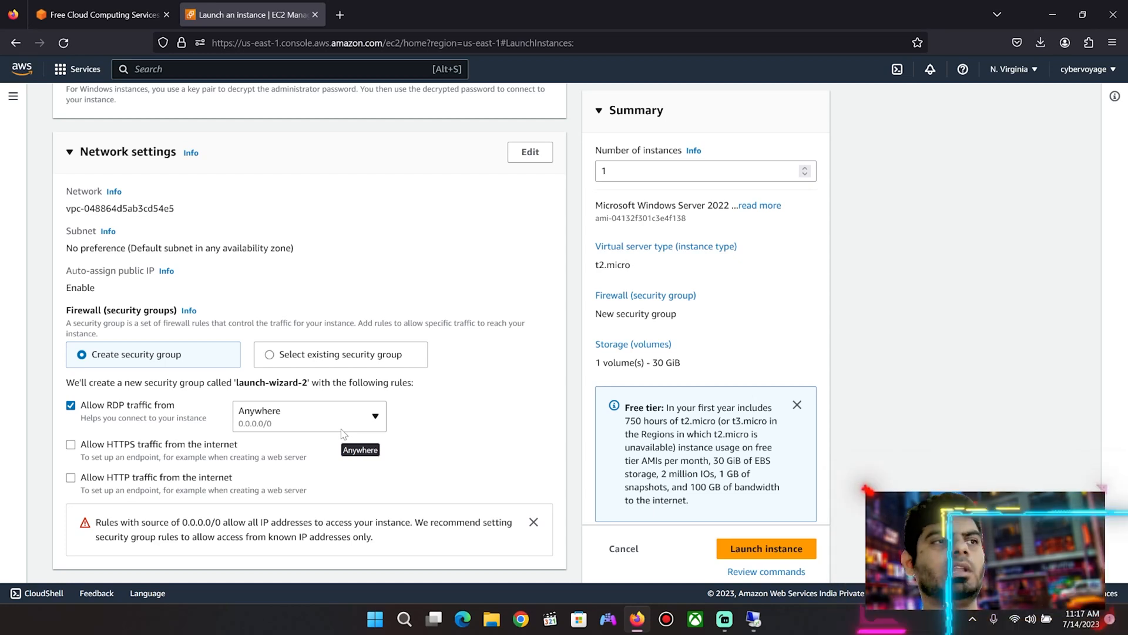
Check the root volume size under the storage configuration against the free tier EBS storage limit
scroll(374, 434, "down", 3)
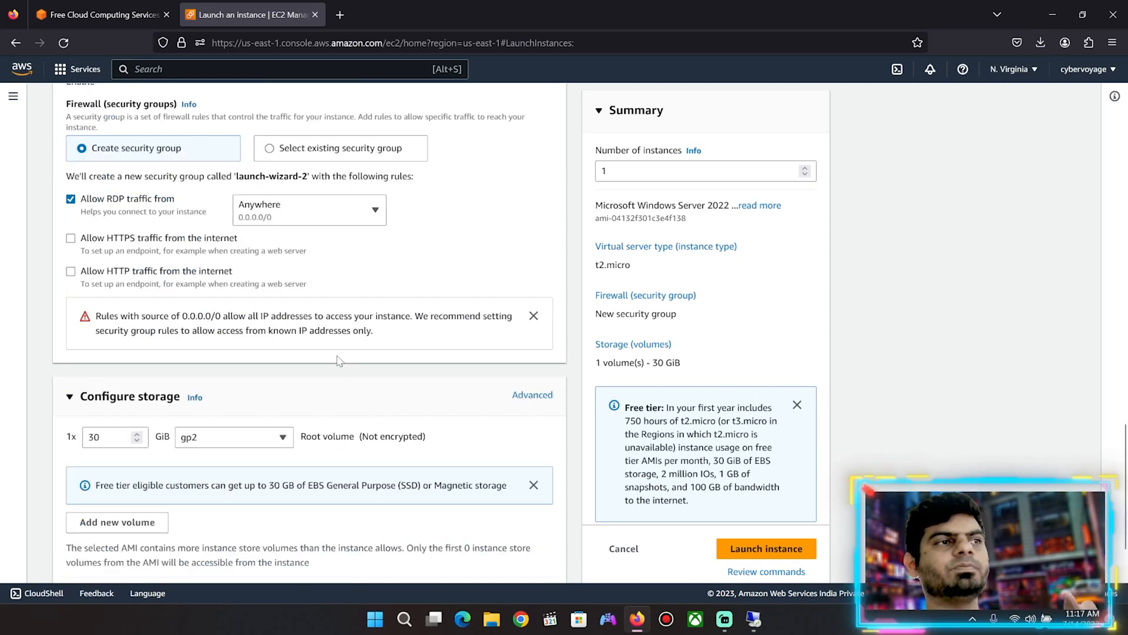
left_click(106, 436)
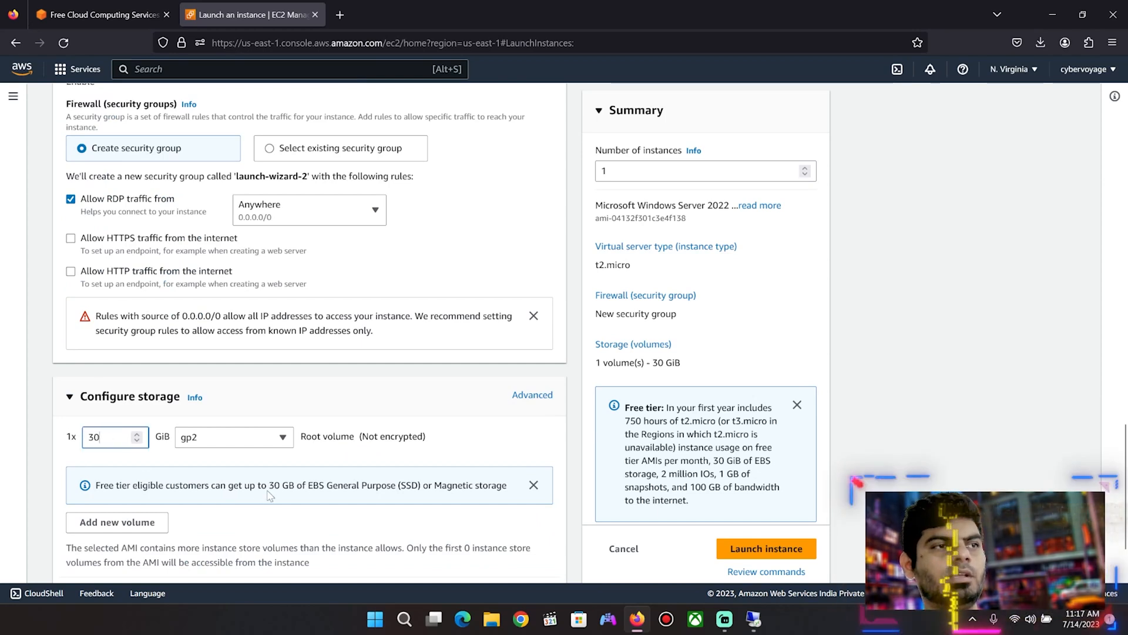
left_click_drag(268, 485, 298, 485)
left_click(116, 439)
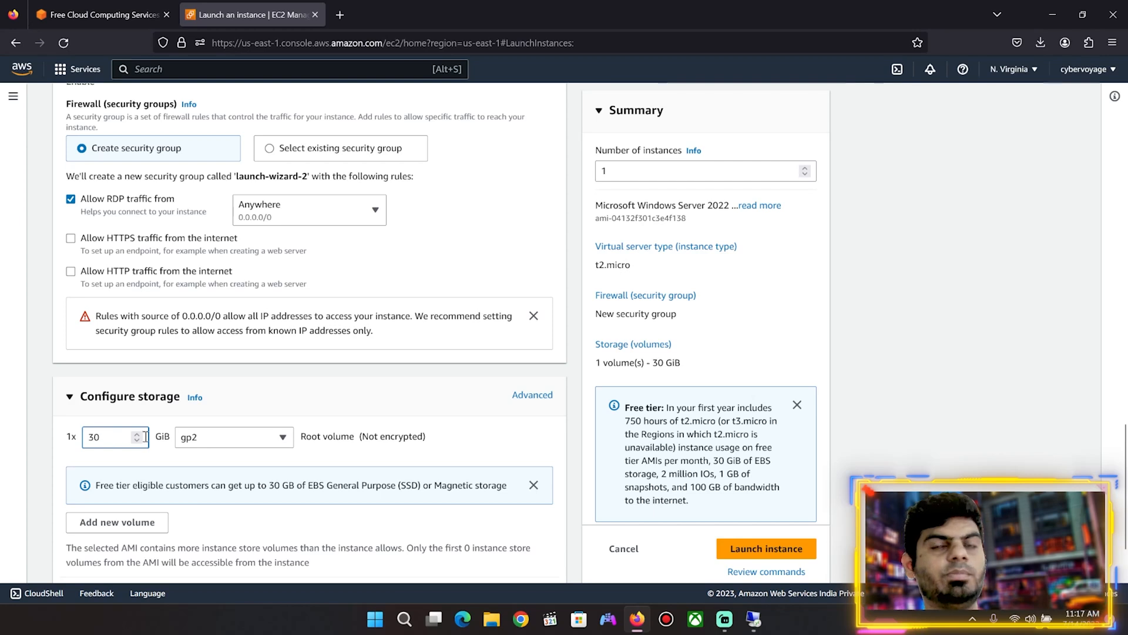
scroll(337, 400, "down", 1)
scroll(205, 386, "down", 1)
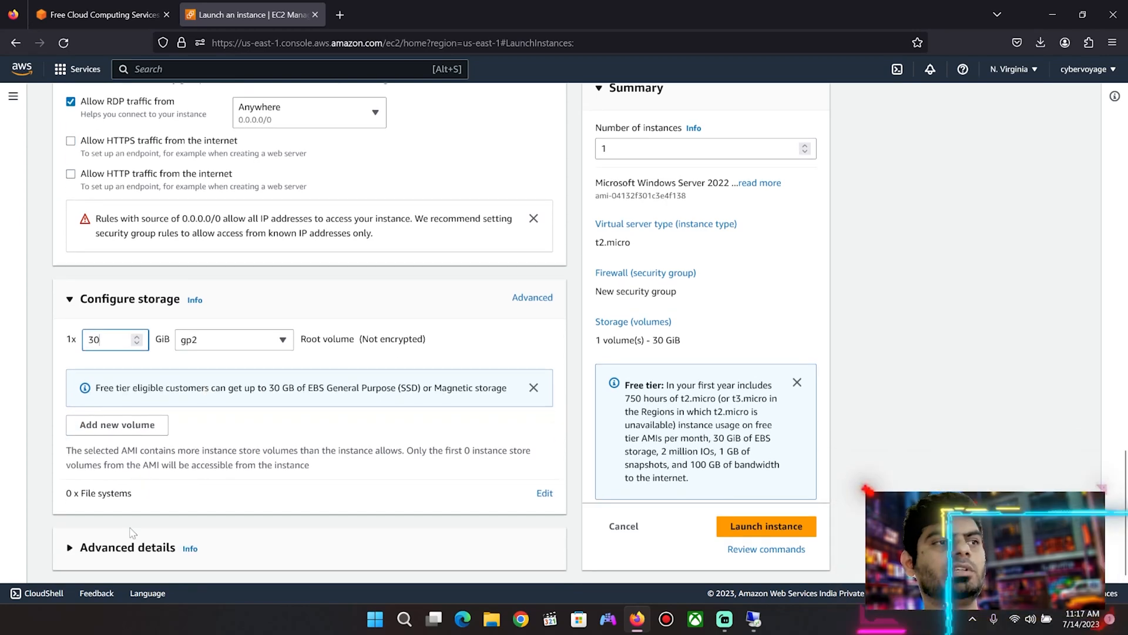
Look through the advanced details of the launch form and collapse them again
left_click(128, 548)
scroll(315, 382, "down", 8)
scroll(315, 382, "up", 6)
left_click(80, 342)
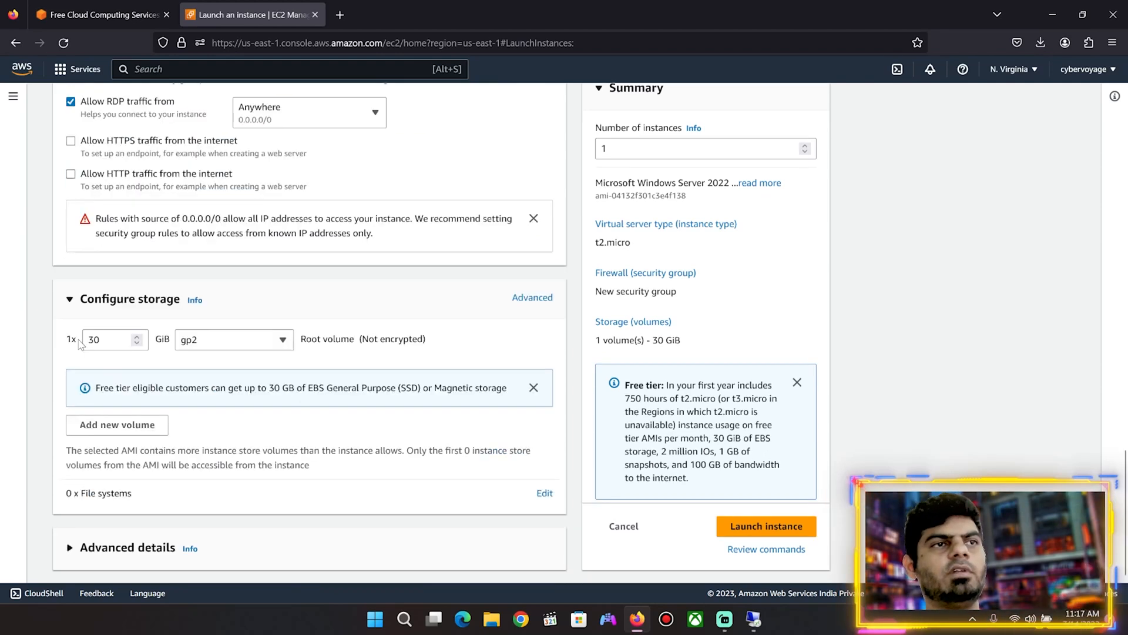
Launch the configured instance and go to the EC2 list of instances
scroll(604, 295, "up", 5)
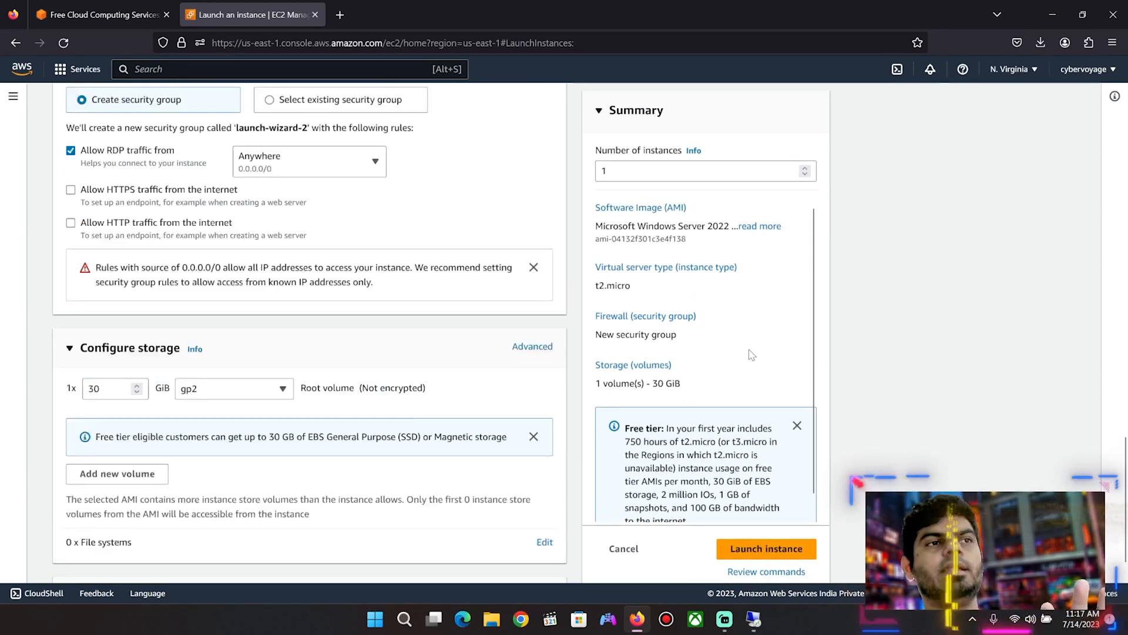
left_click(765, 549)
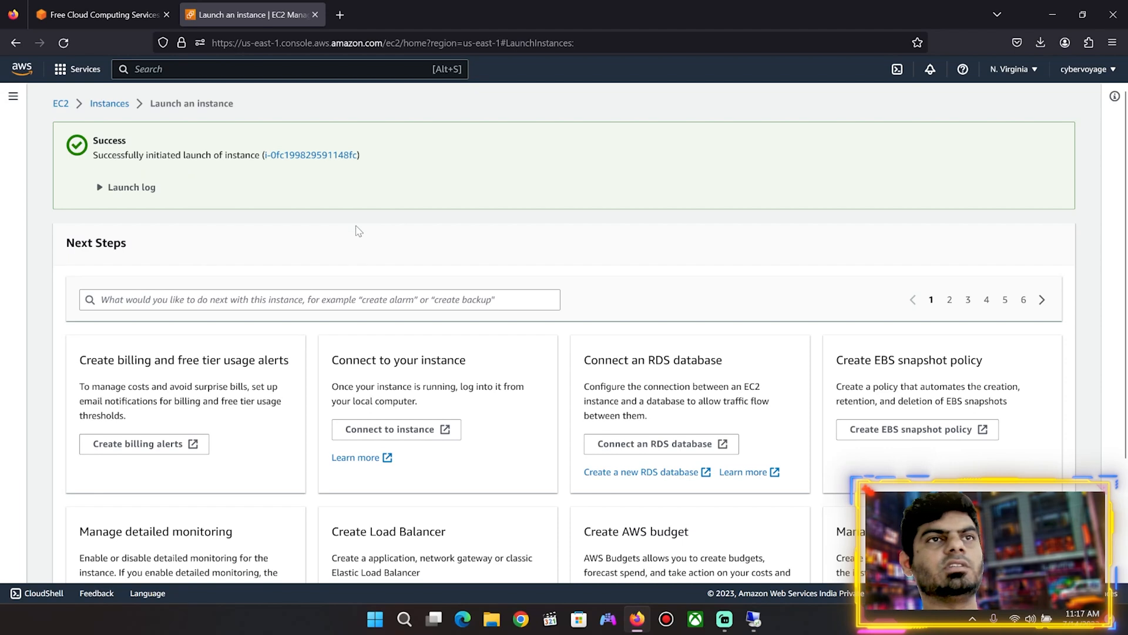
left_click(64, 104)
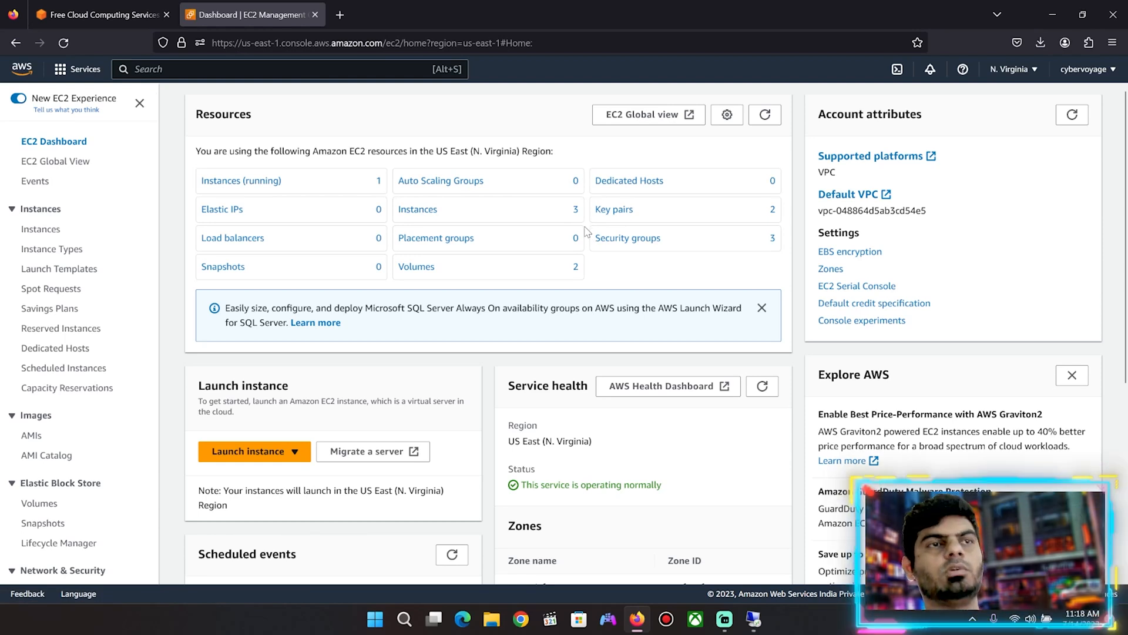
left_click(440, 210)
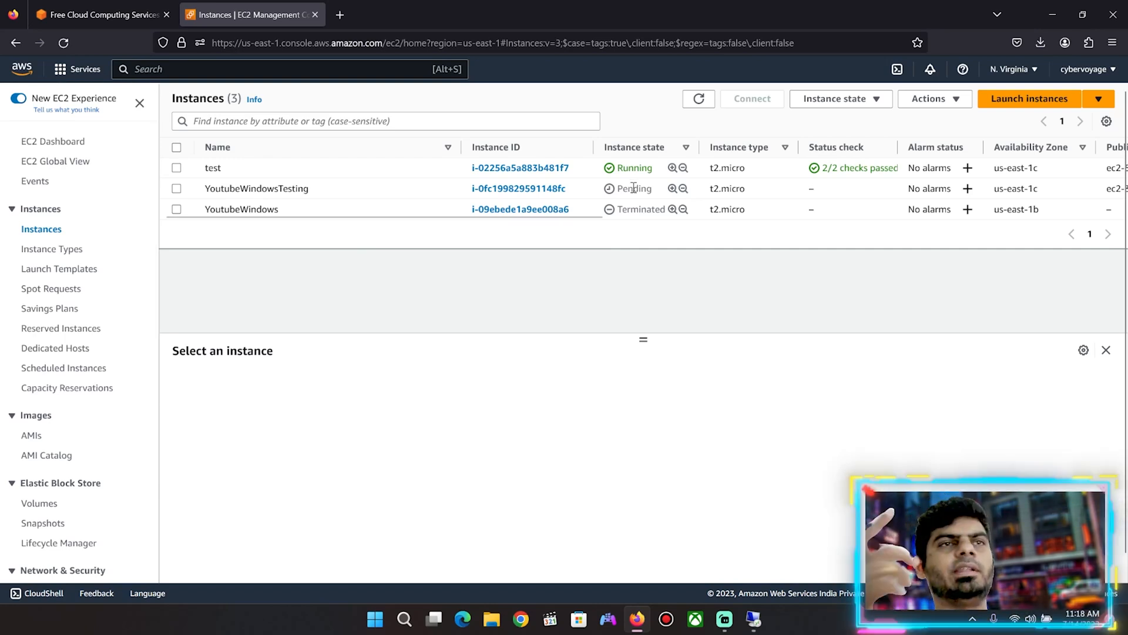
Refresh the instances list to update the states and open the summary of the YoutubeWindowsTesting instance
left_click(62, 45)
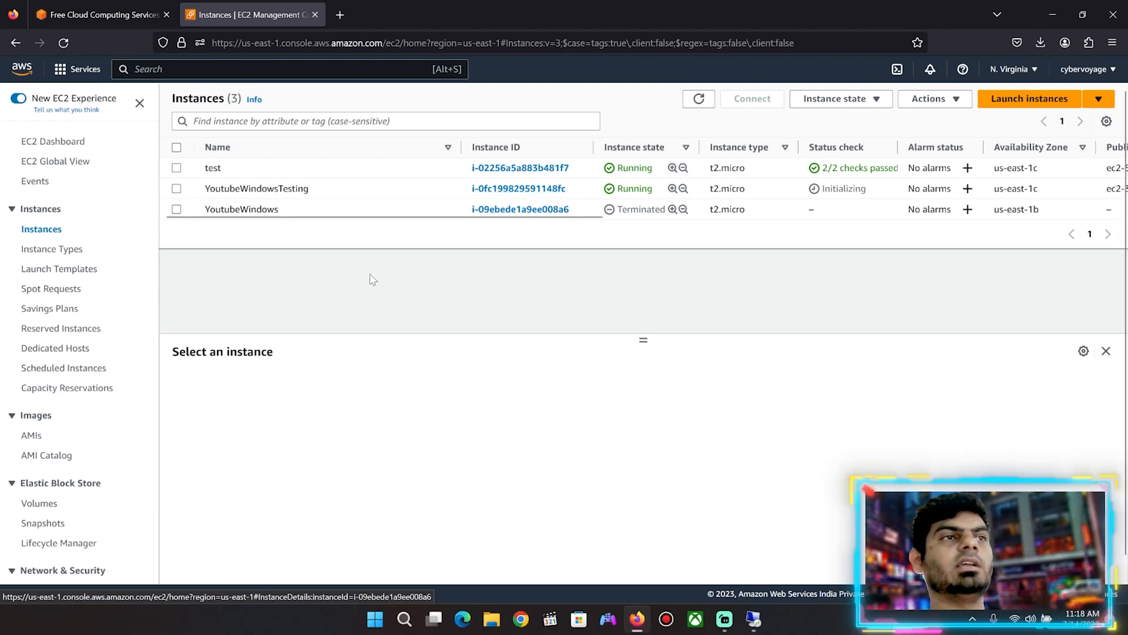
left_click(64, 42)
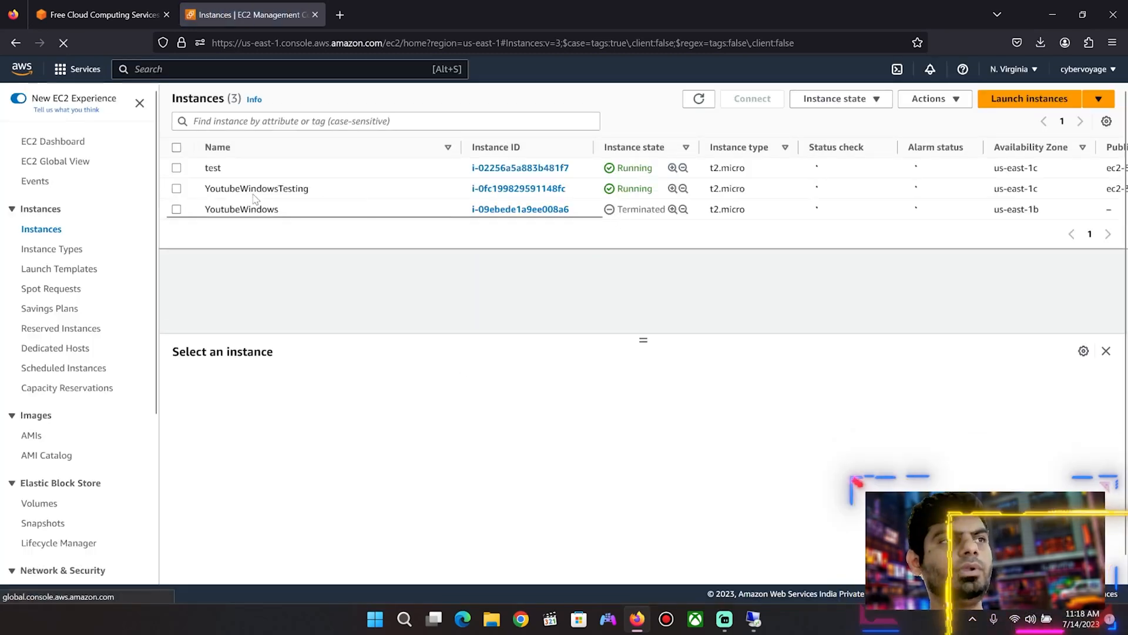
left_click(520, 189)
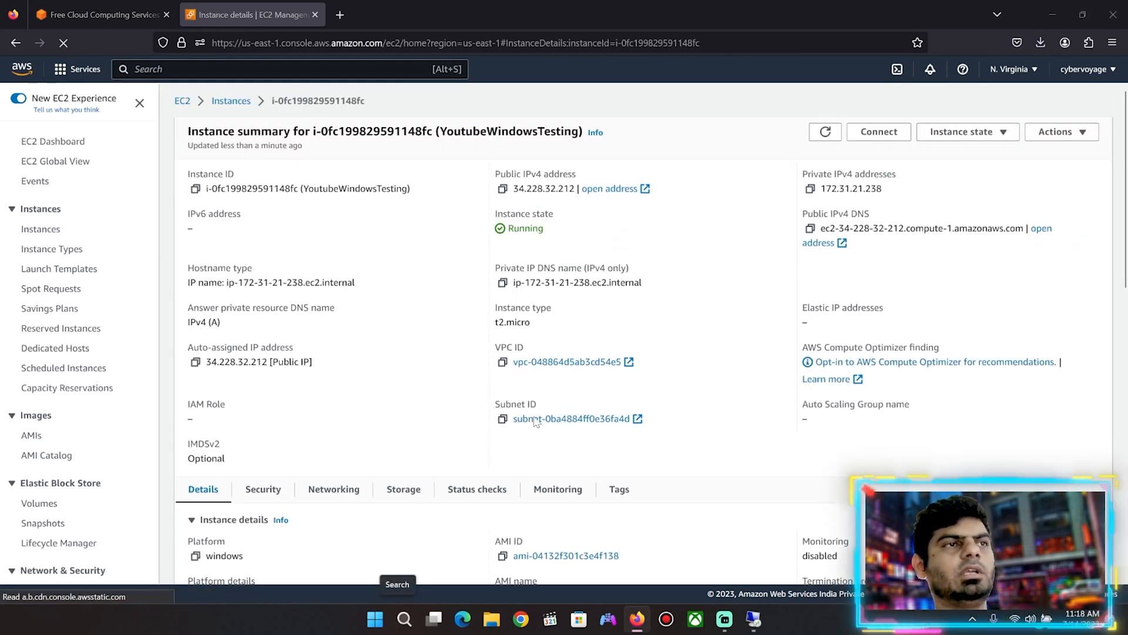
View the local computer's device specifications through This PC's properties in File Explorer, and return to the instance summary in Firefox
key("super+e")
right_click(573, 424)
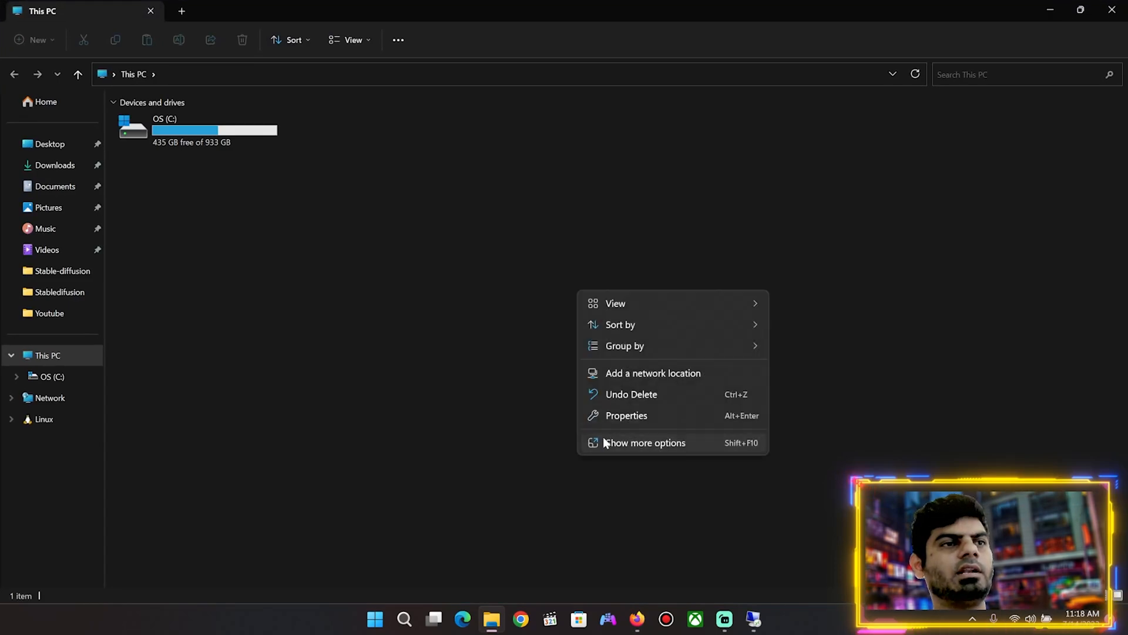
left_click(587, 441)
left_click(644, 565)
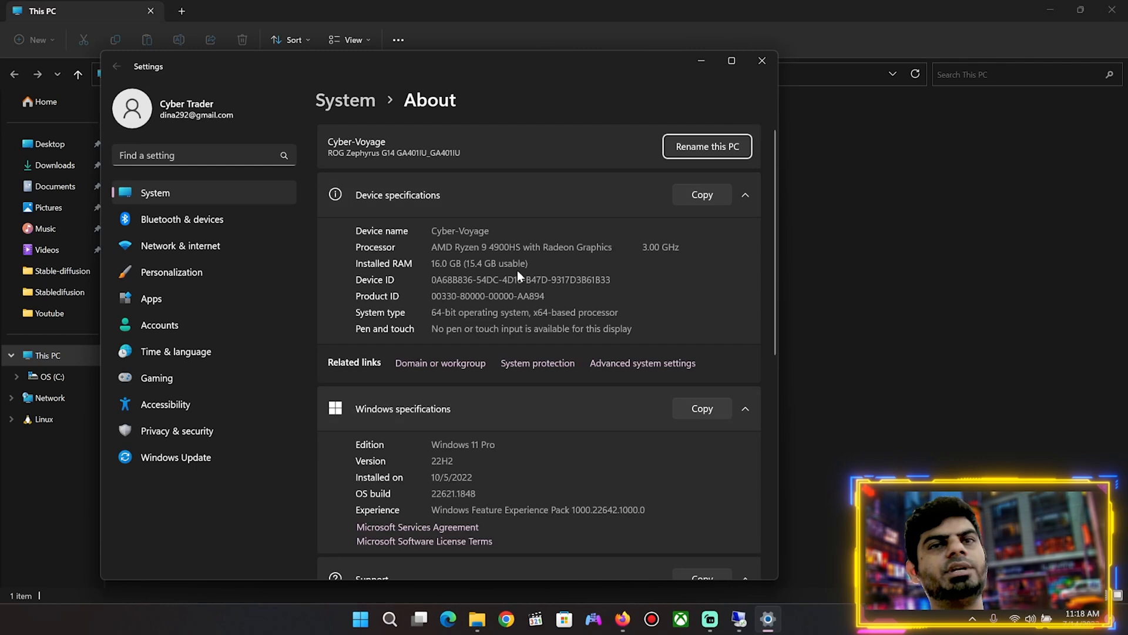
left_click(702, 61)
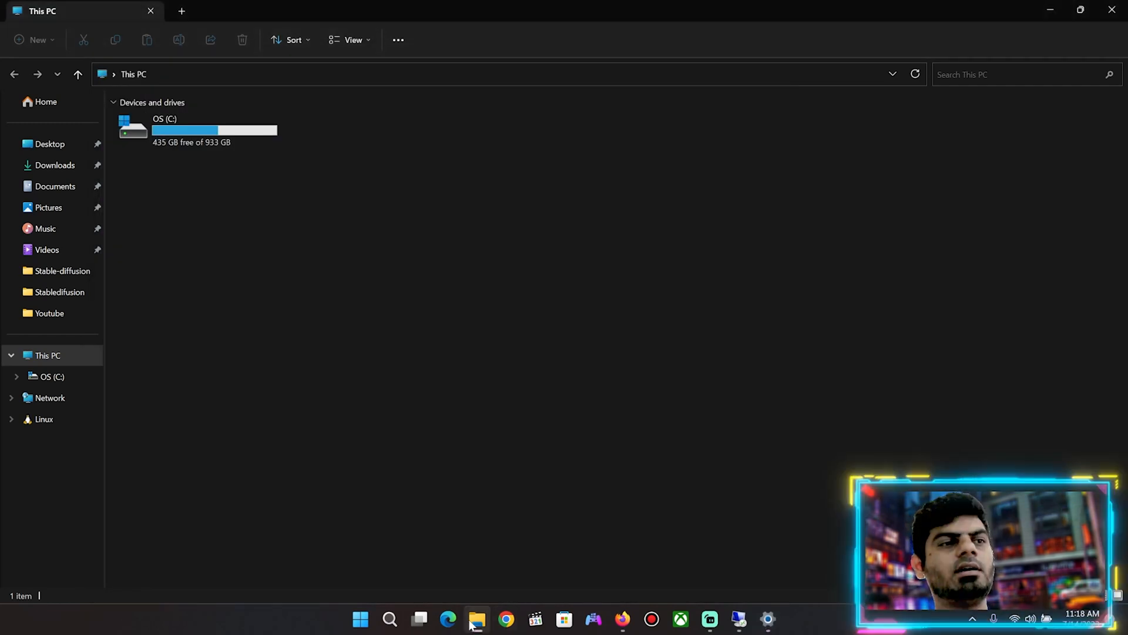
left_click(622, 619)
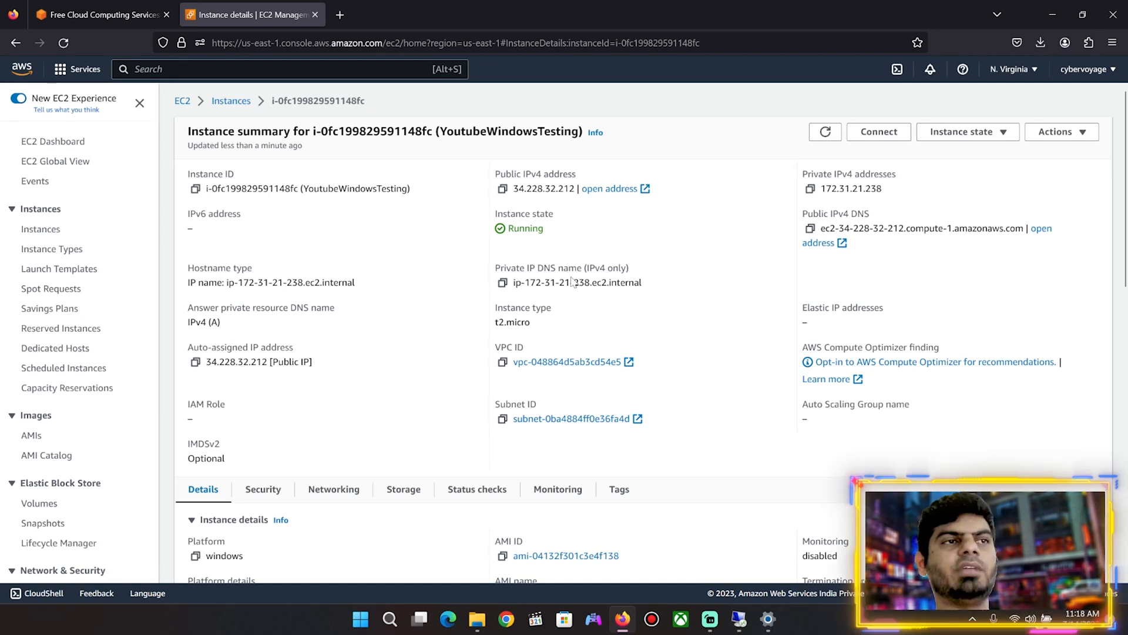
Review the instance's details, security rules, networking and storage information
scroll(829, 363, "down", 3)
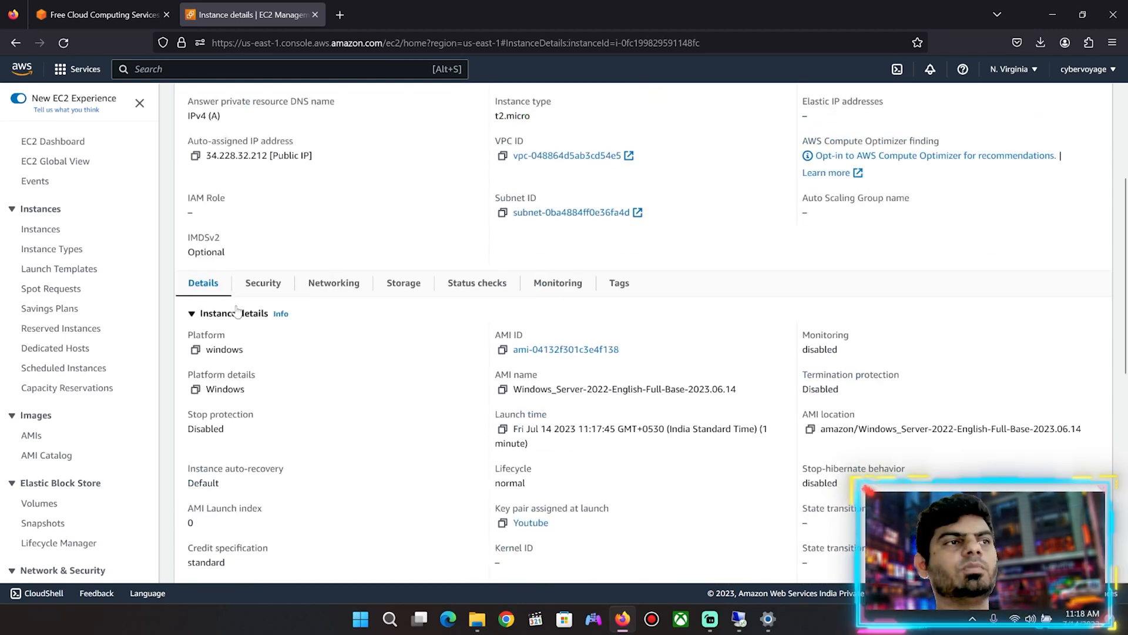
scroll(525, 355, "down", 2)
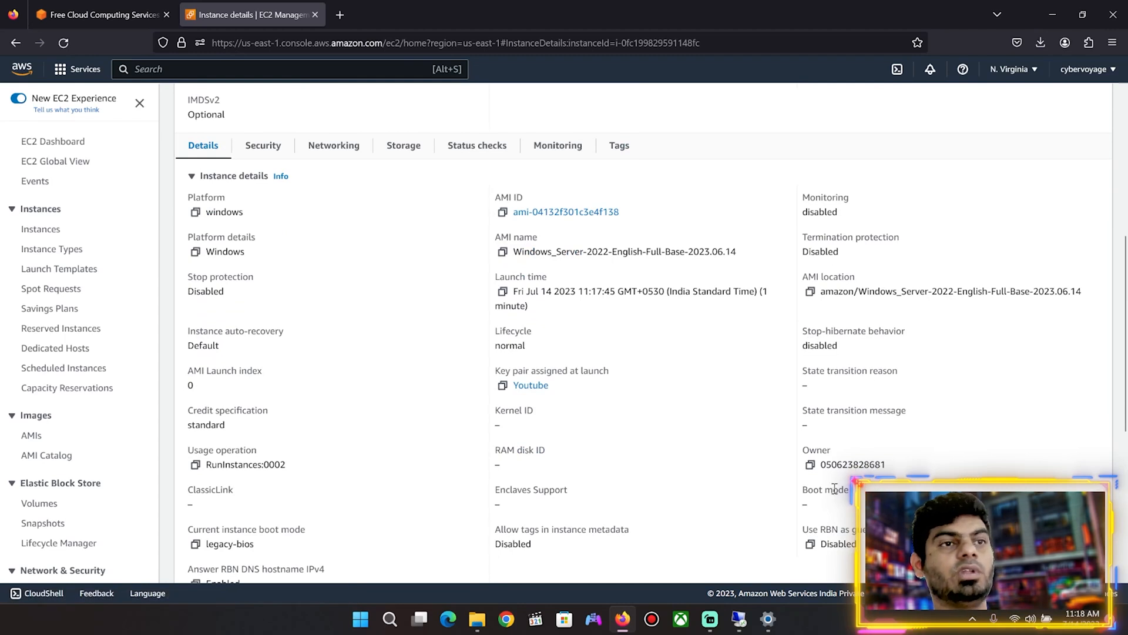
left_click(274, 152)
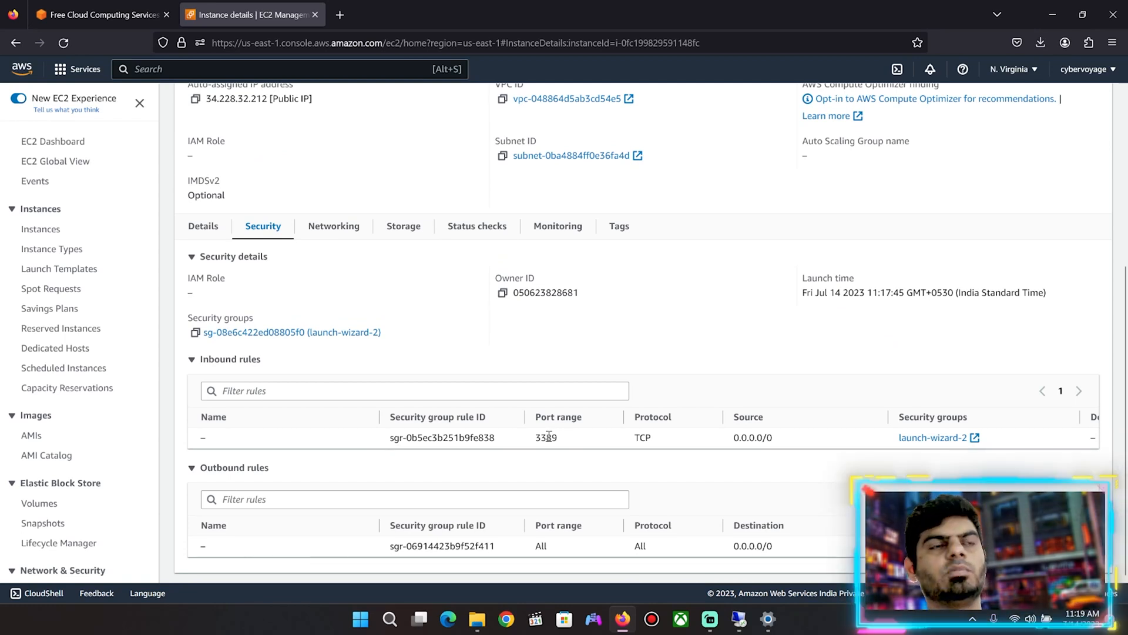
left_click(329, 228)
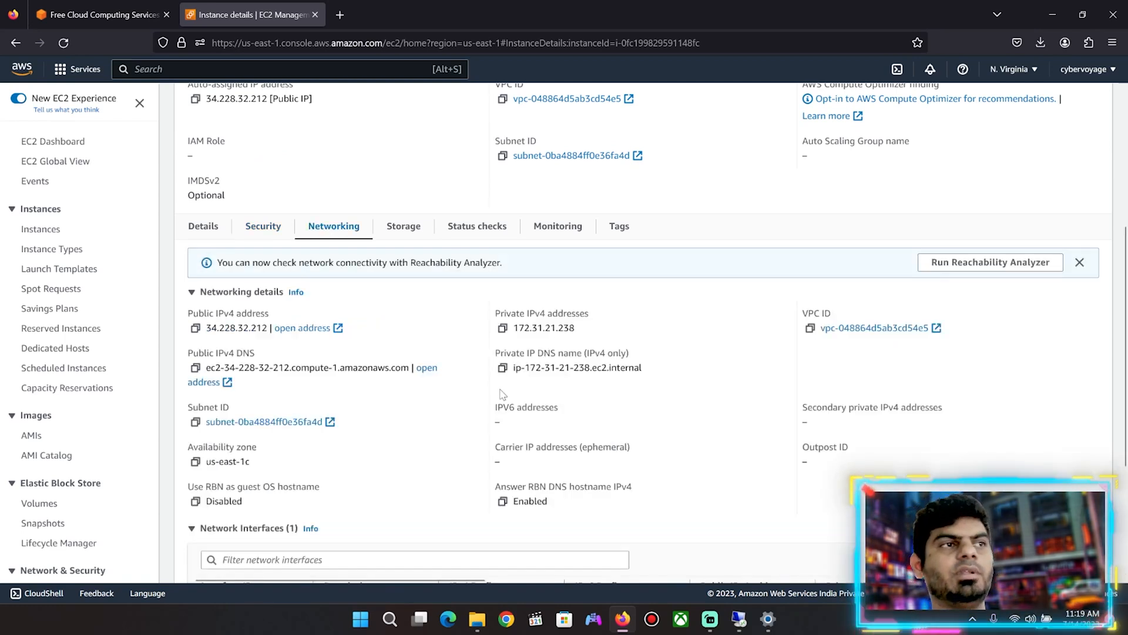
left_click(404, 228)
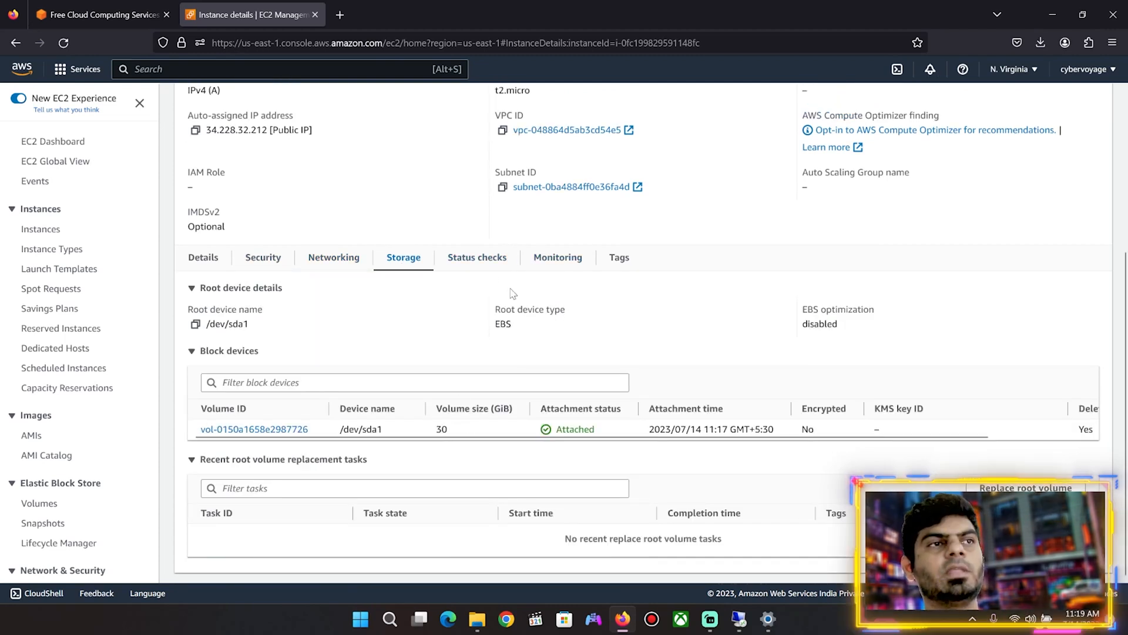
scroll(648, 393, "up", 4)
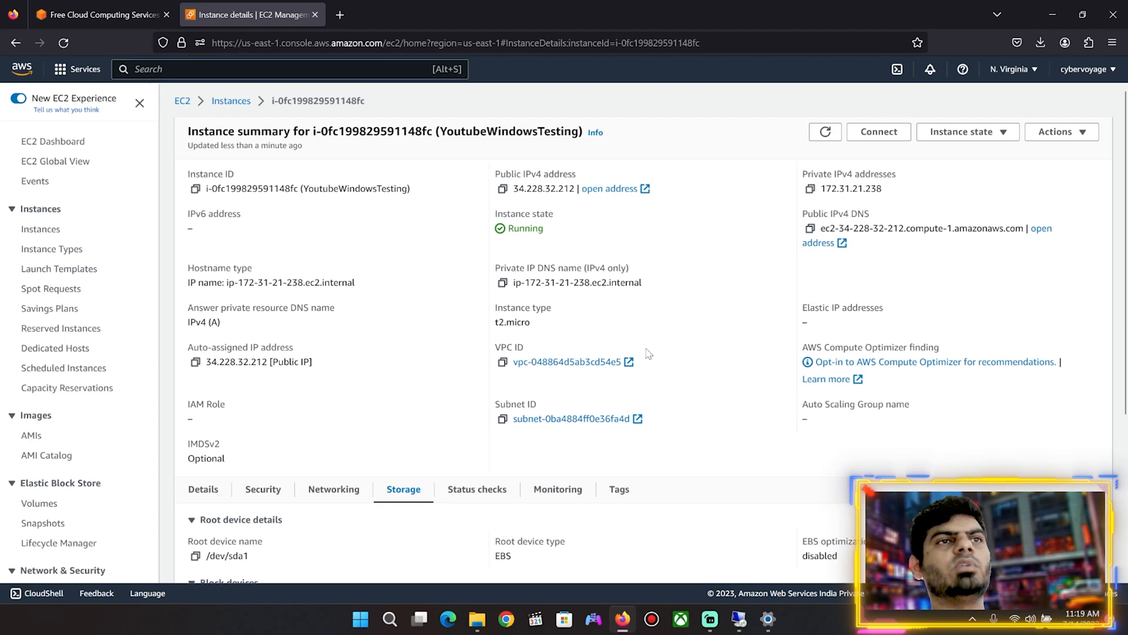
left_click(206, 489)
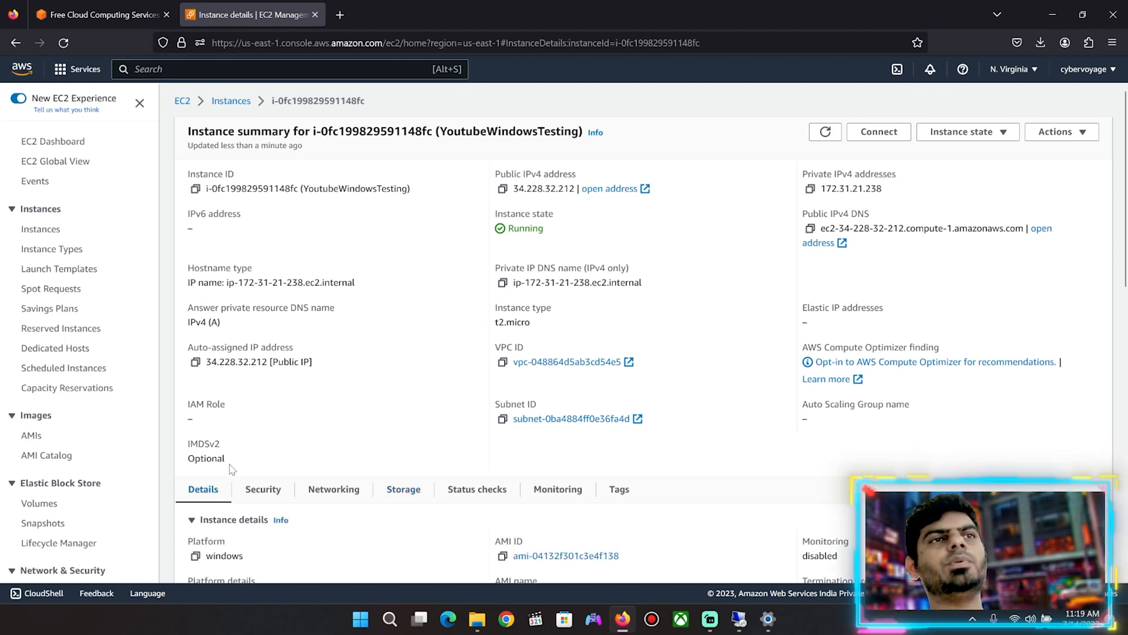
Download the instance's remote desktop file for the RDP client and use YoutubeWindowsTesting.rdp to start connecting to the instance
left_click(875, 133)
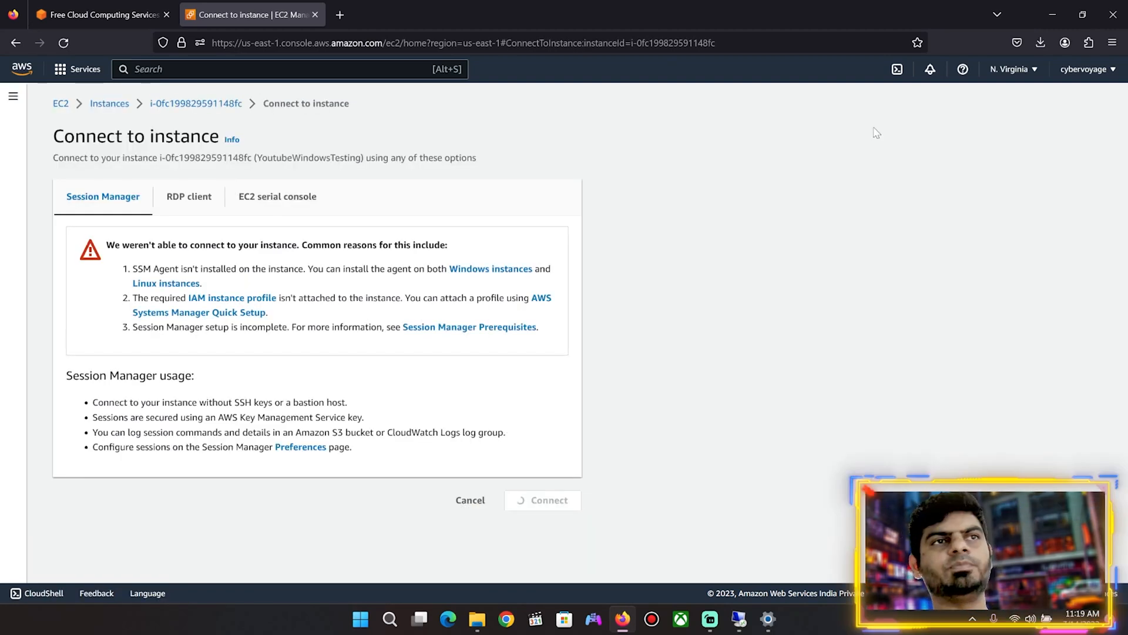
left_click(186, 213)
scroll(171, 306, "down", 1)
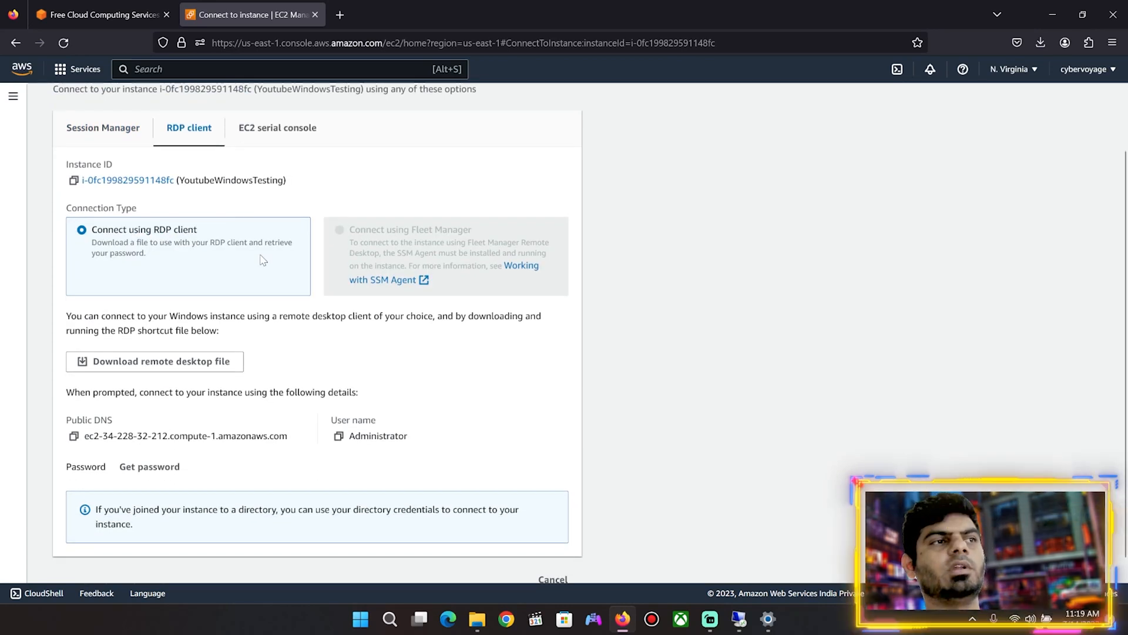
left_click(200, 365)
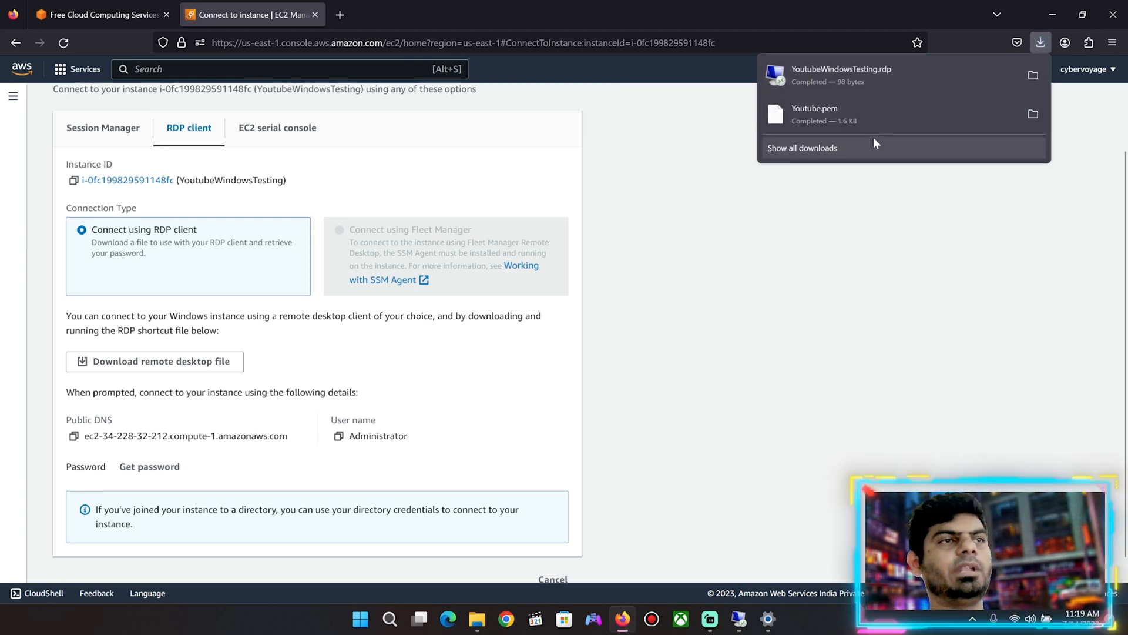
left_click(869, 77)
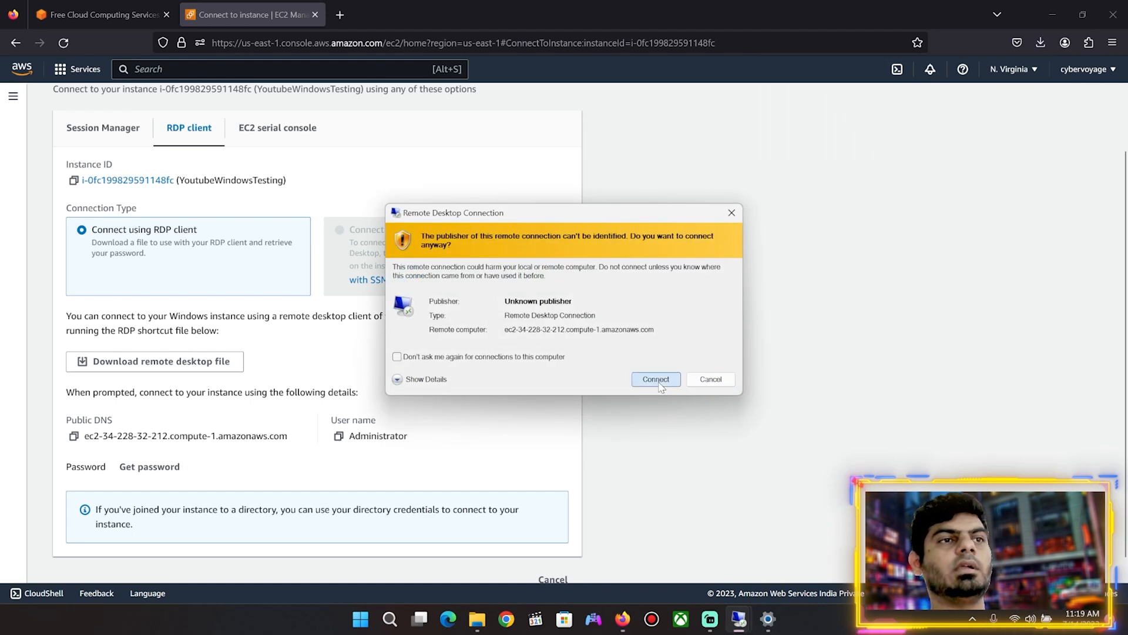
left_click(658, 381)
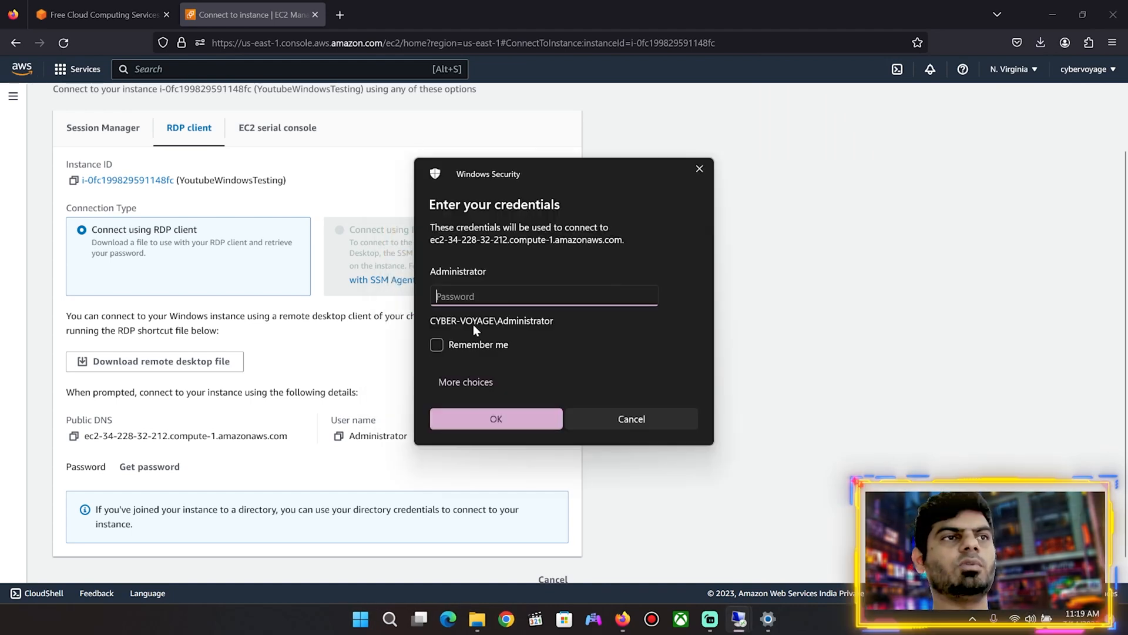
Retrieve the instance's administrator password by uploading the Youtube.pem private key file from Downloads and decrypting the password
left_click(551, 9)
scroll(363, 355, "down", 2)
left_click(157, 451)
left_click(118, 316)
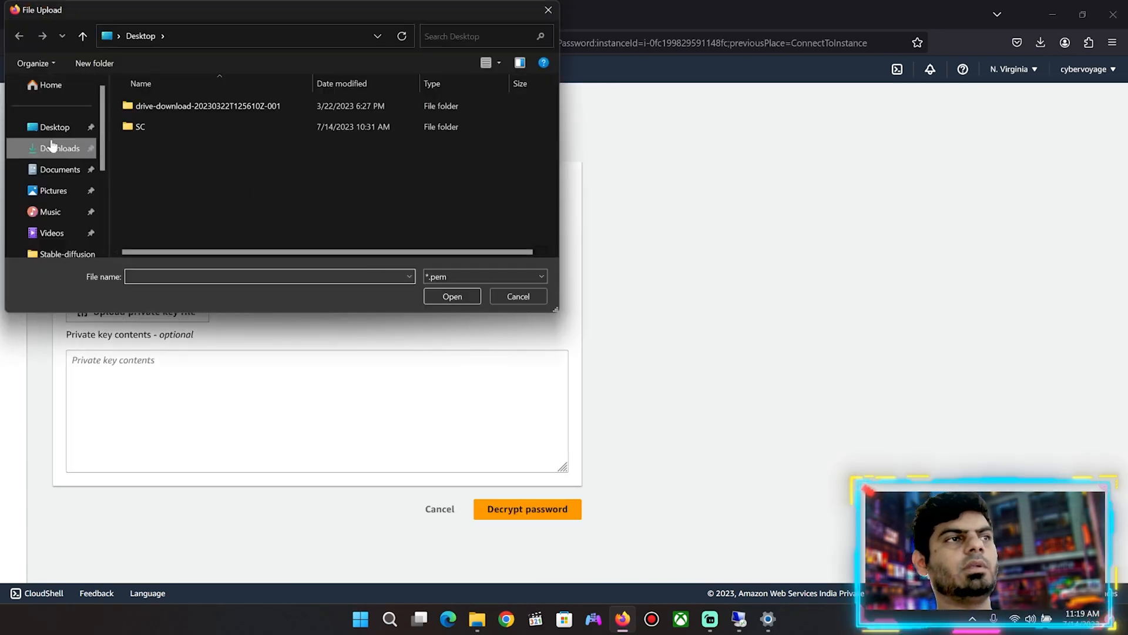
left_click(52, 145)
left_click(156, 135)
left_click(460, 297)
left_click(528, 541)
scroll(206, 474, "down", 2)
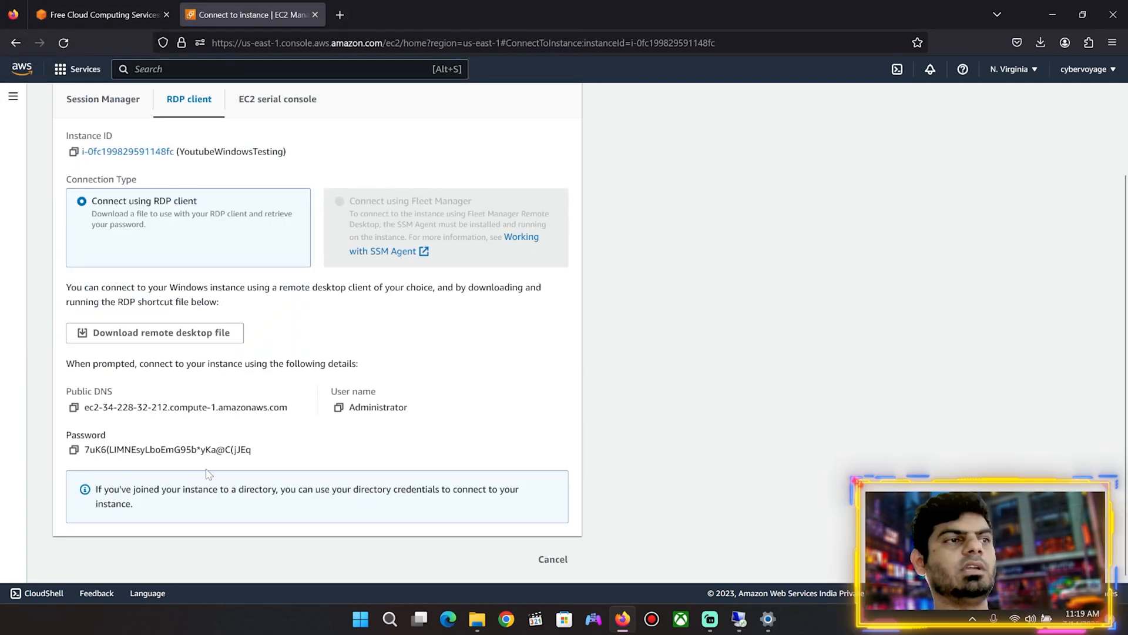
Copy the decrypted administrator password into the Remote Desktop credentials prompt and connect to the YoutubeWindowsTesting instance, accepting the connection prompt
left_click_drag(254, 456, 142, 450)
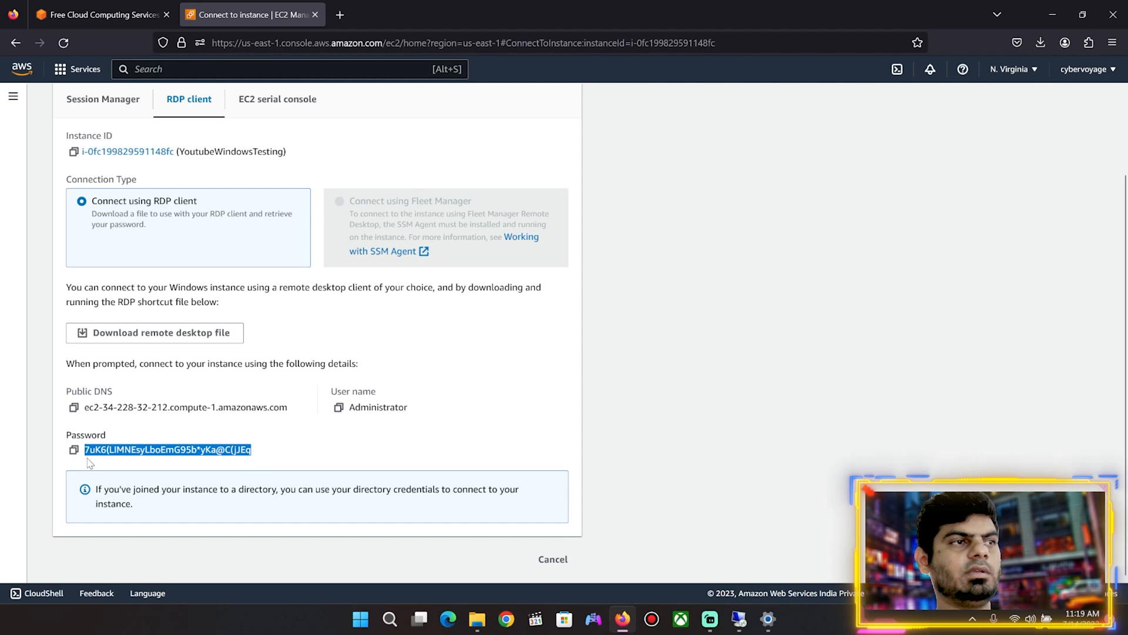
mouse_move(738, 619)
left_click(699, 582)
key("ctrl+v")
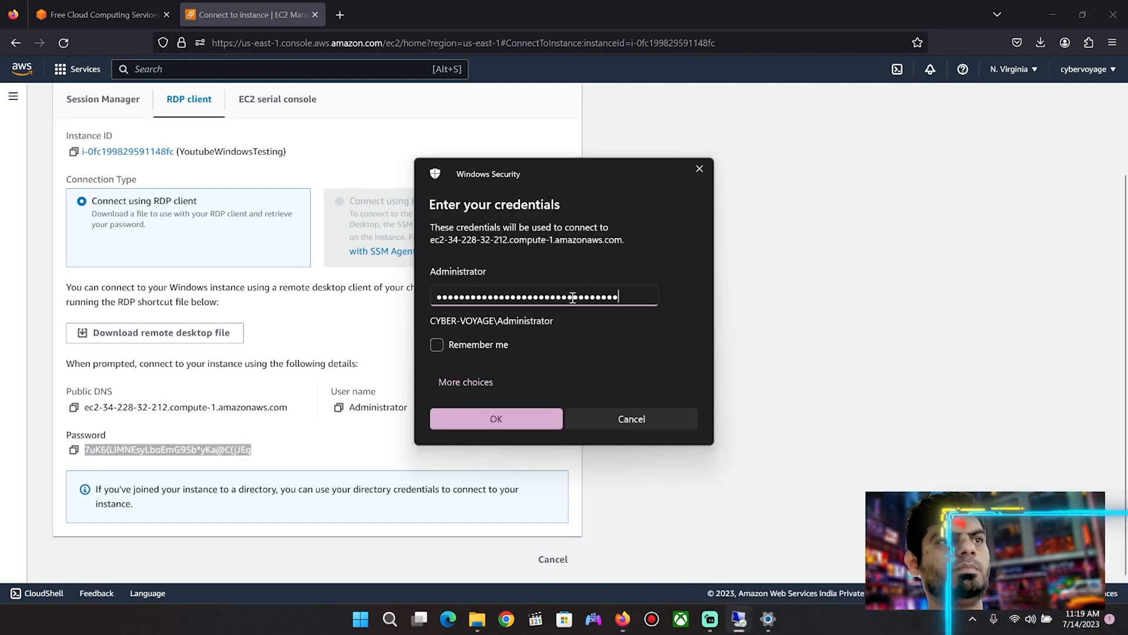
left_click(496, 418)
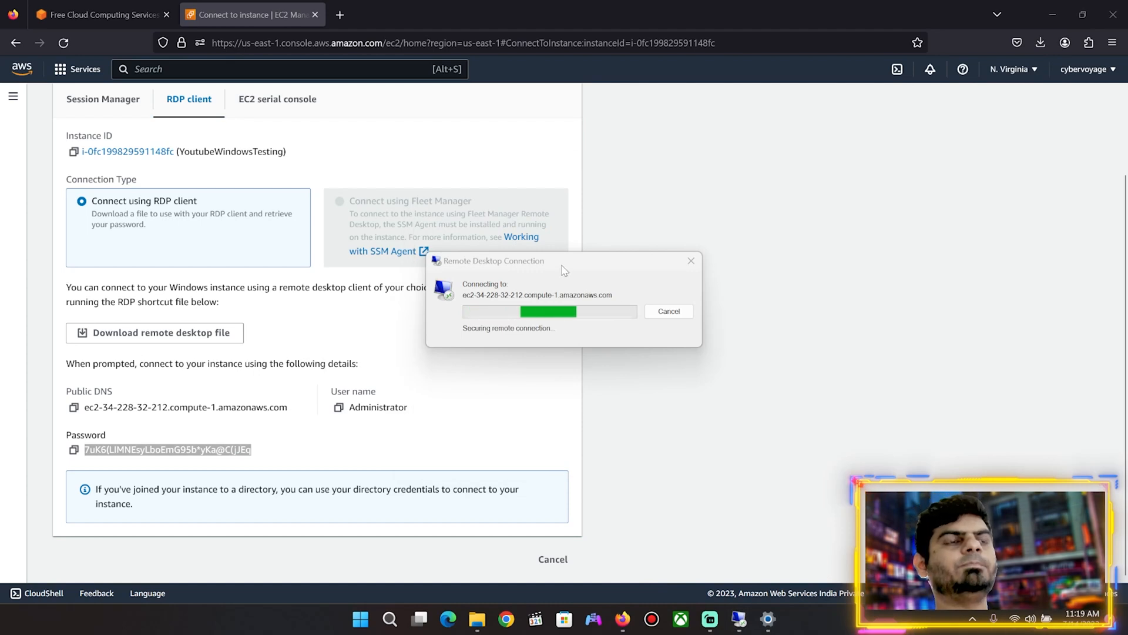
left_click(606, 417)
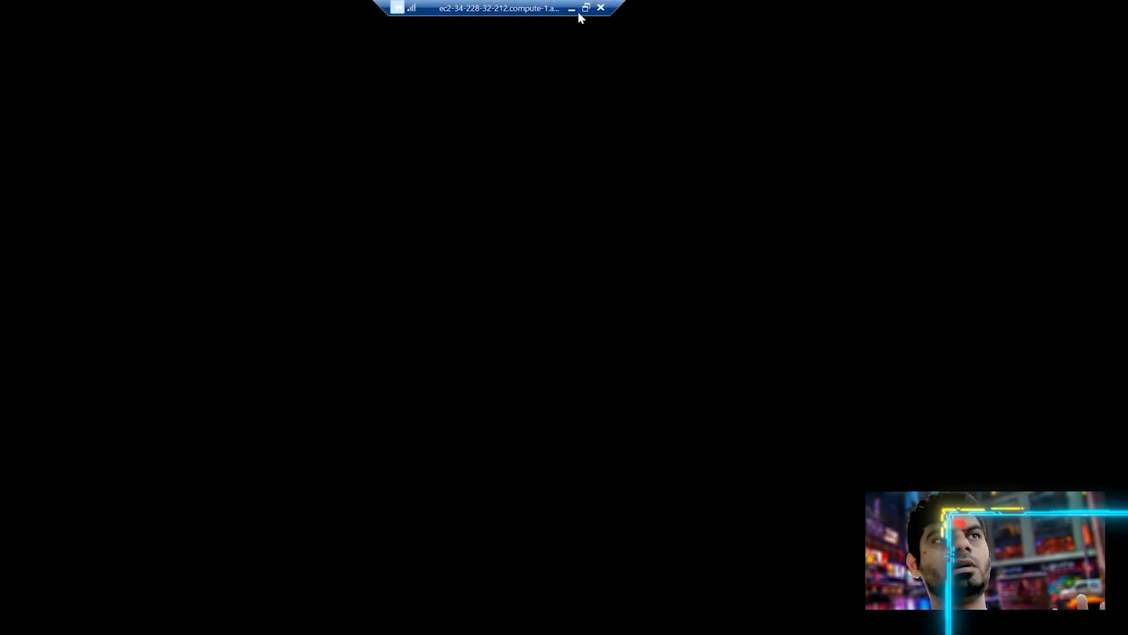
Show the remote session in a resizable window, switch to Firefox and back, and restore the remote desktop to full screen
left_click(586, 9)
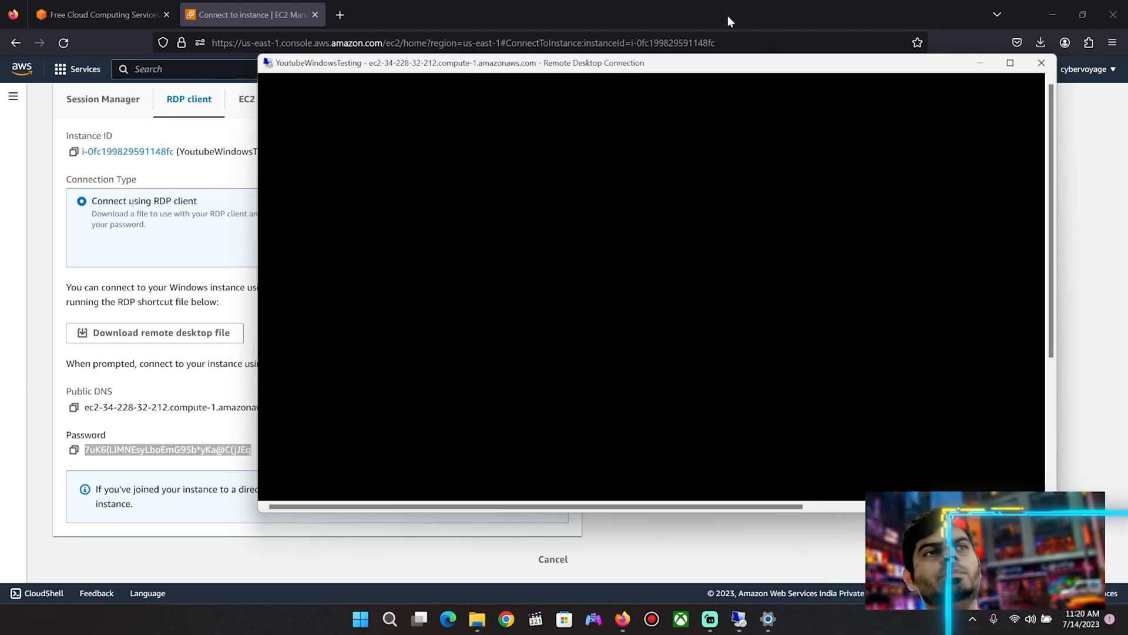
left_click(727, 15)
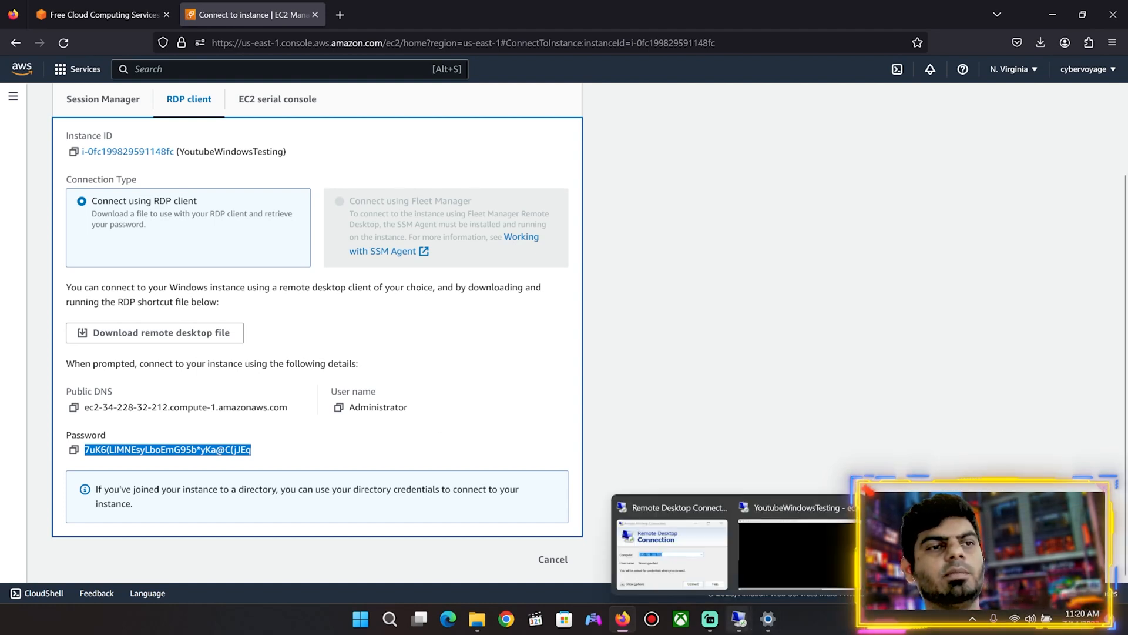
left_click(774, 557)
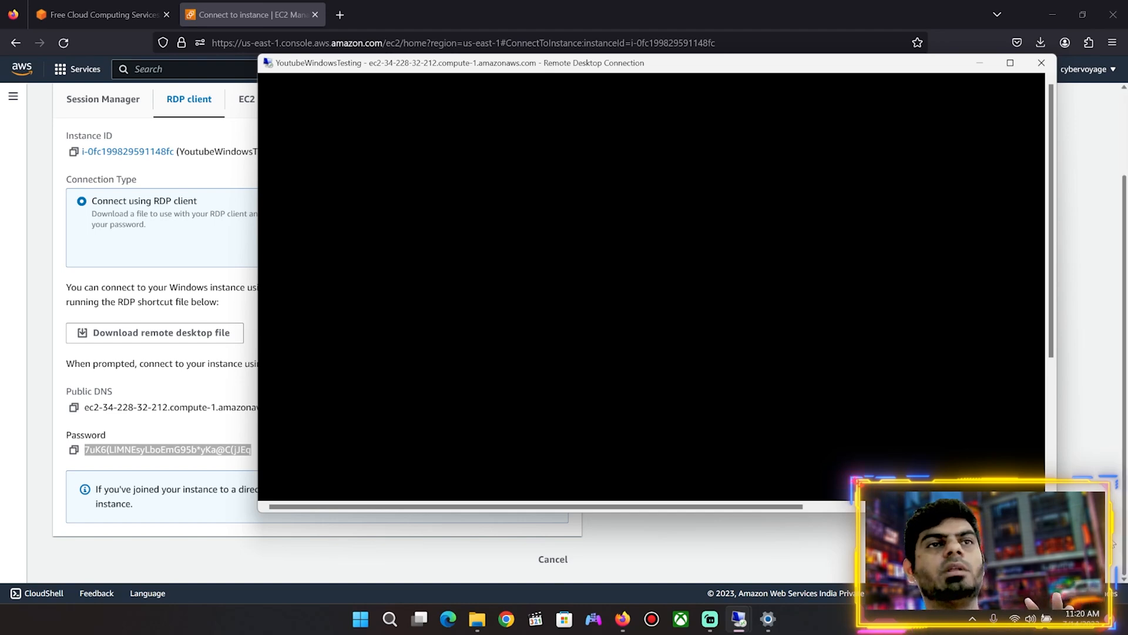
left_click_drag(1052, 325, 1058, 350)
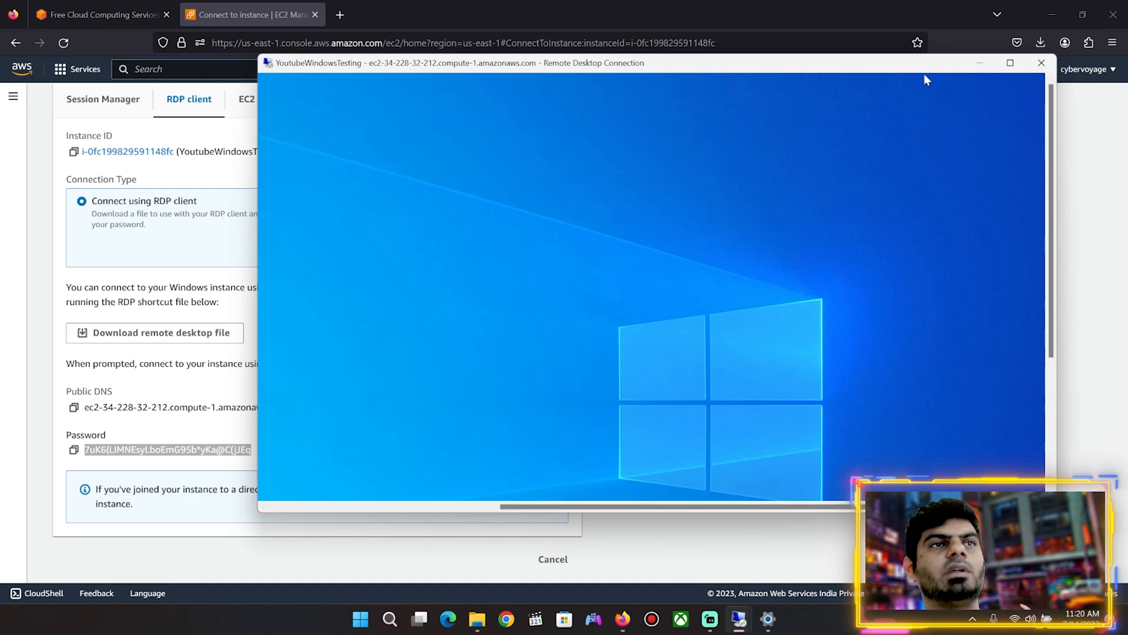
left_click(1010, 63)
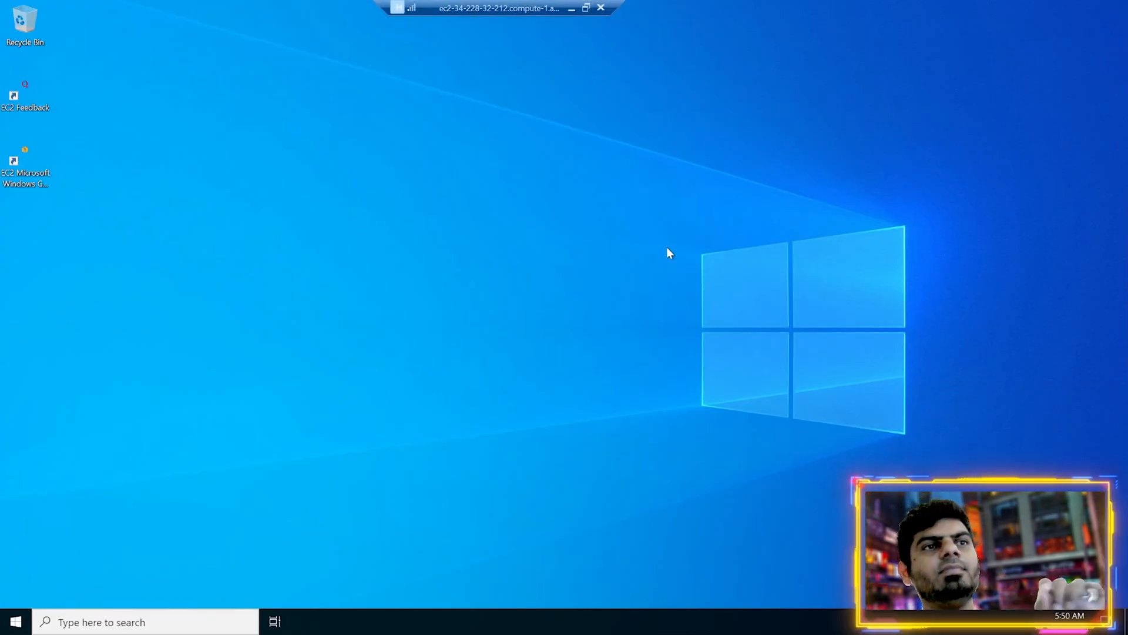
Minimize the remote session, launch VMware Workstation Pro on the local computer and open the Ubuntu virtual machine's summary
left_click(573, 8)
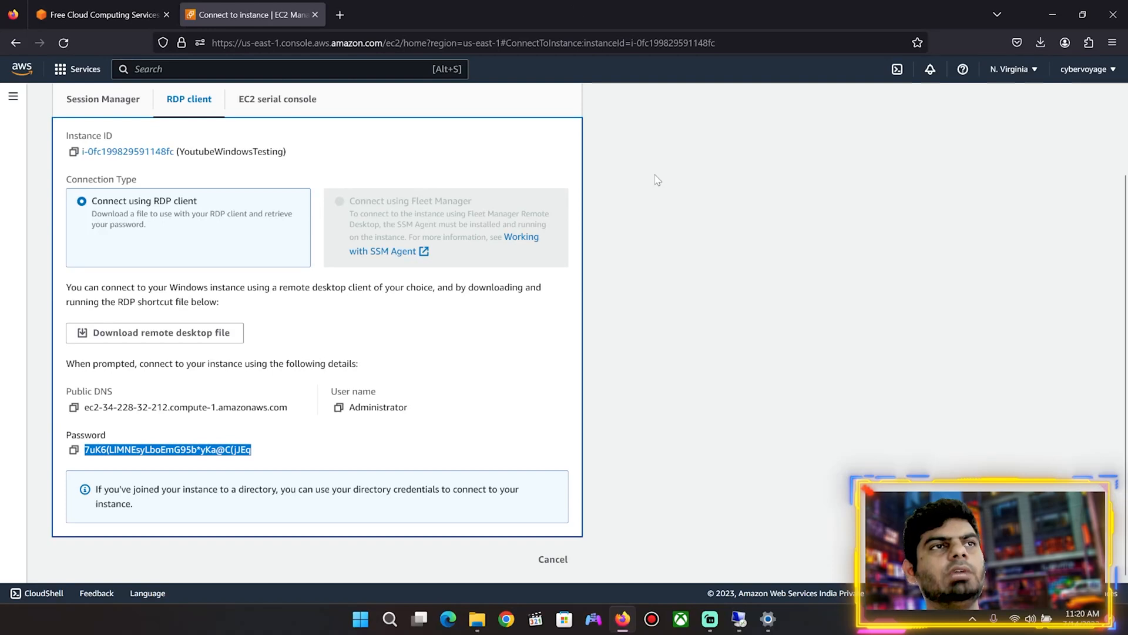
left_click(390, 619)
type("vmware Workstation Pro")
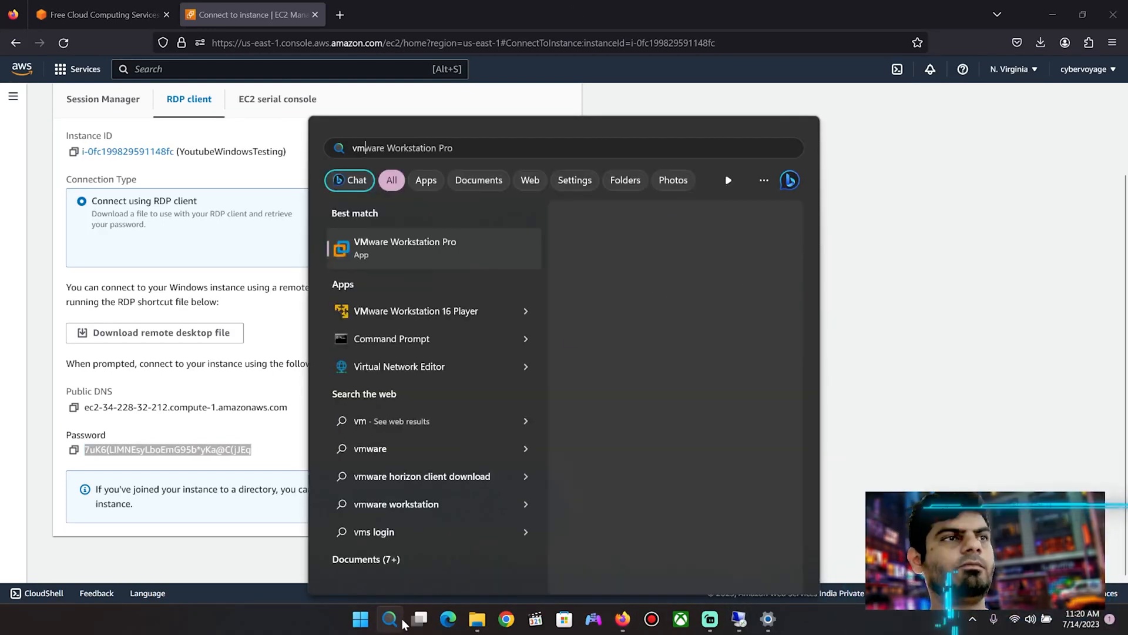
left_click(420, 267)
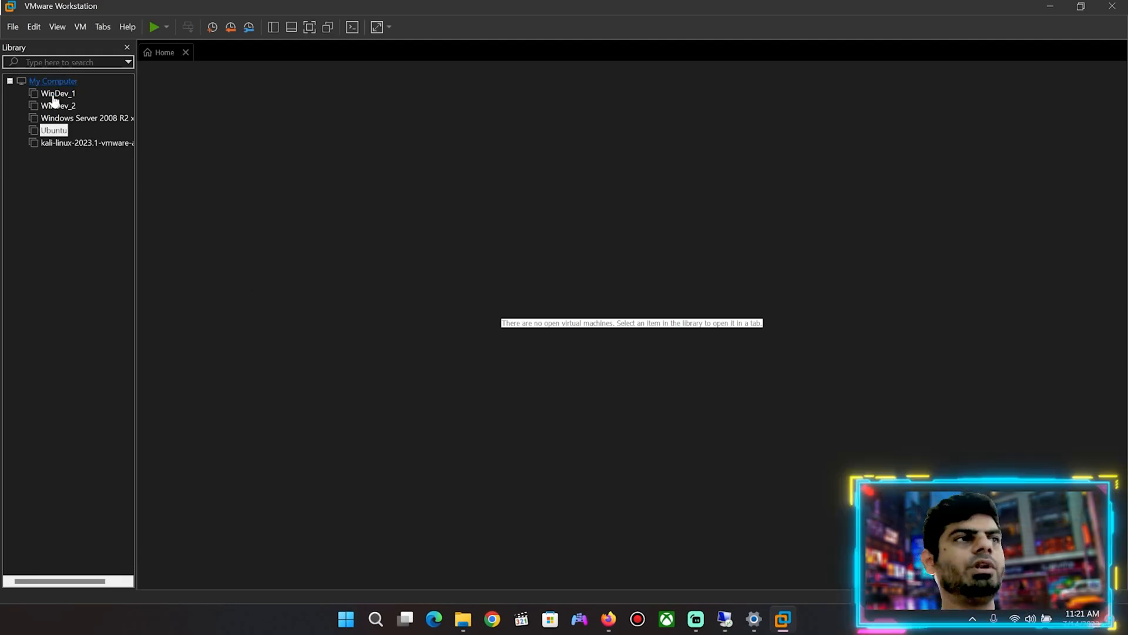
left_click(53, 130)
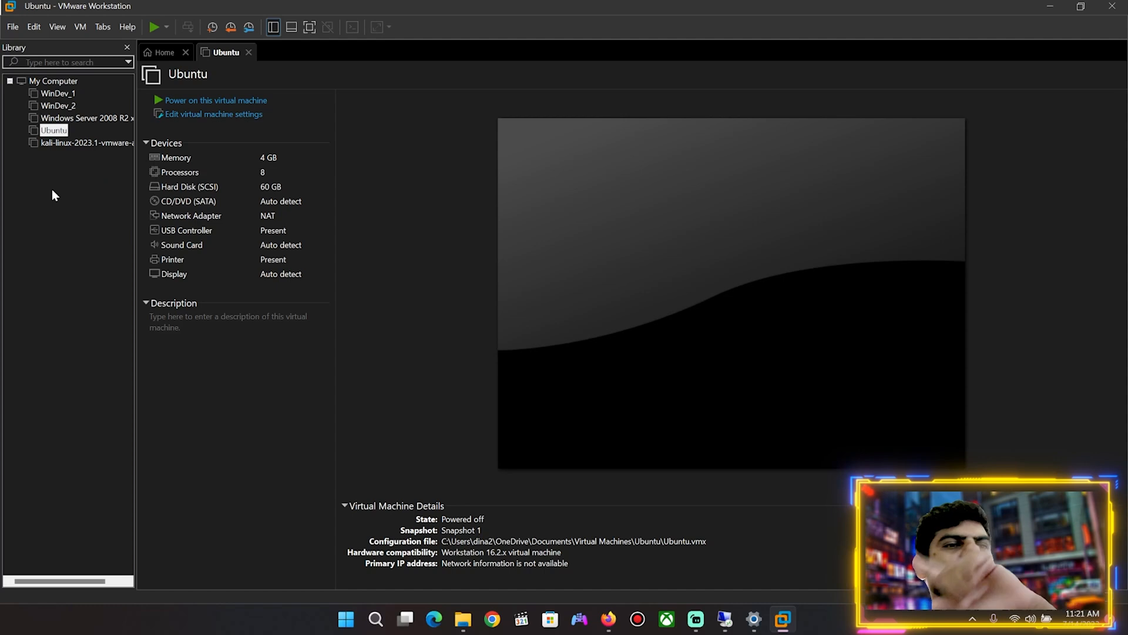
Switch to the YoutubeWindowsTesting remote session, compare it in a window with VMware Workstation, and return it to full screen
mouse_move(725, 618)
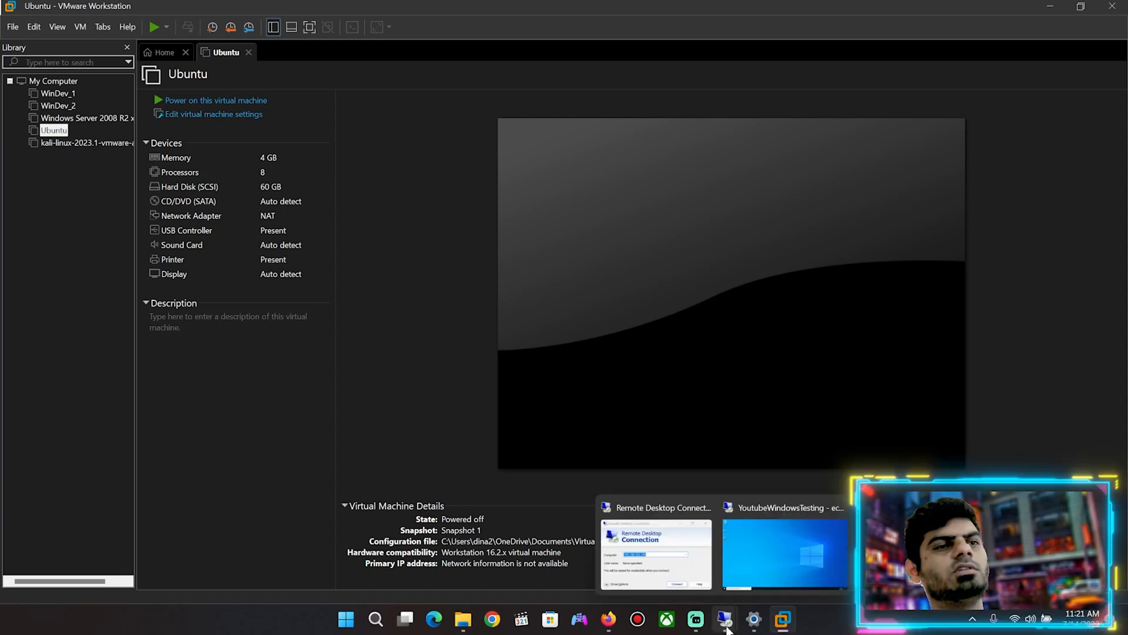
left_click(785, 588)
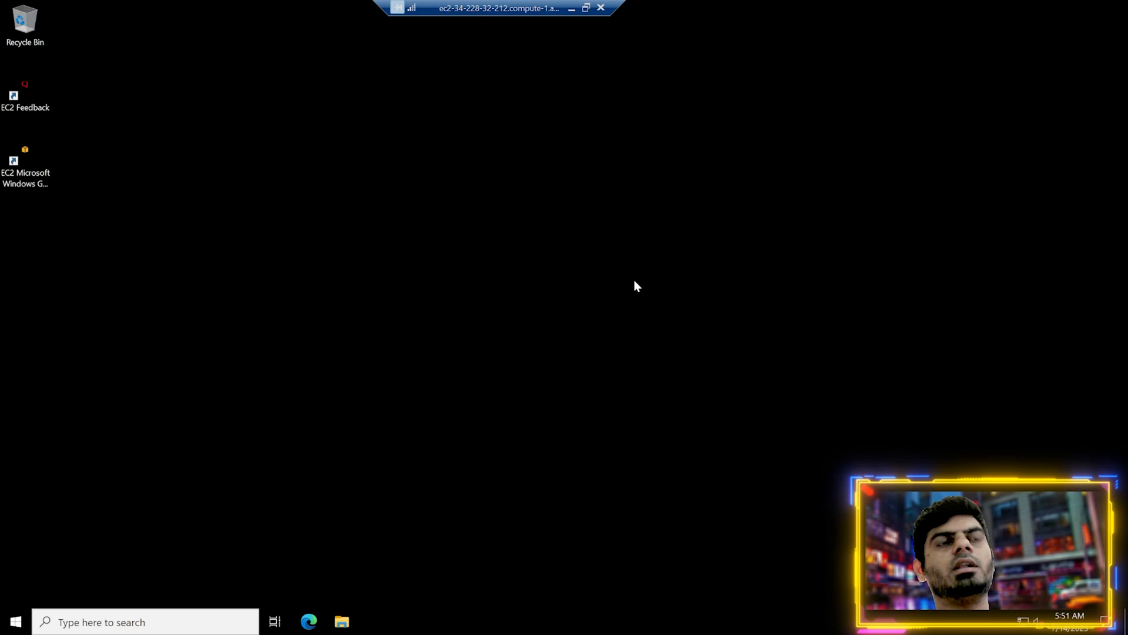
left_click(586, 8)
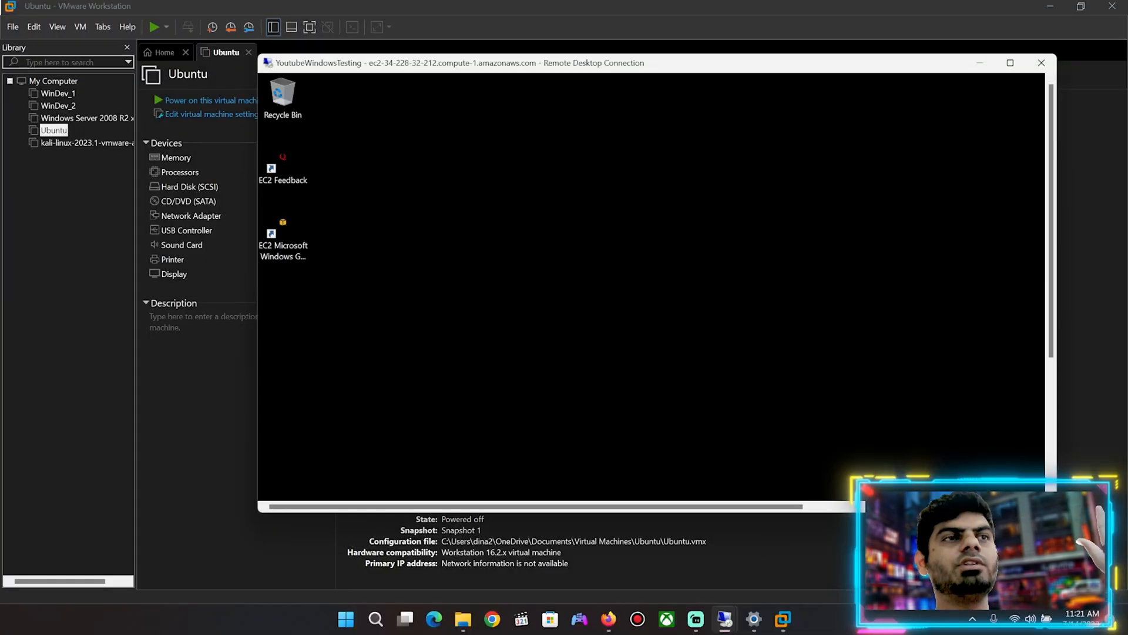
mouse_move(783, 623)
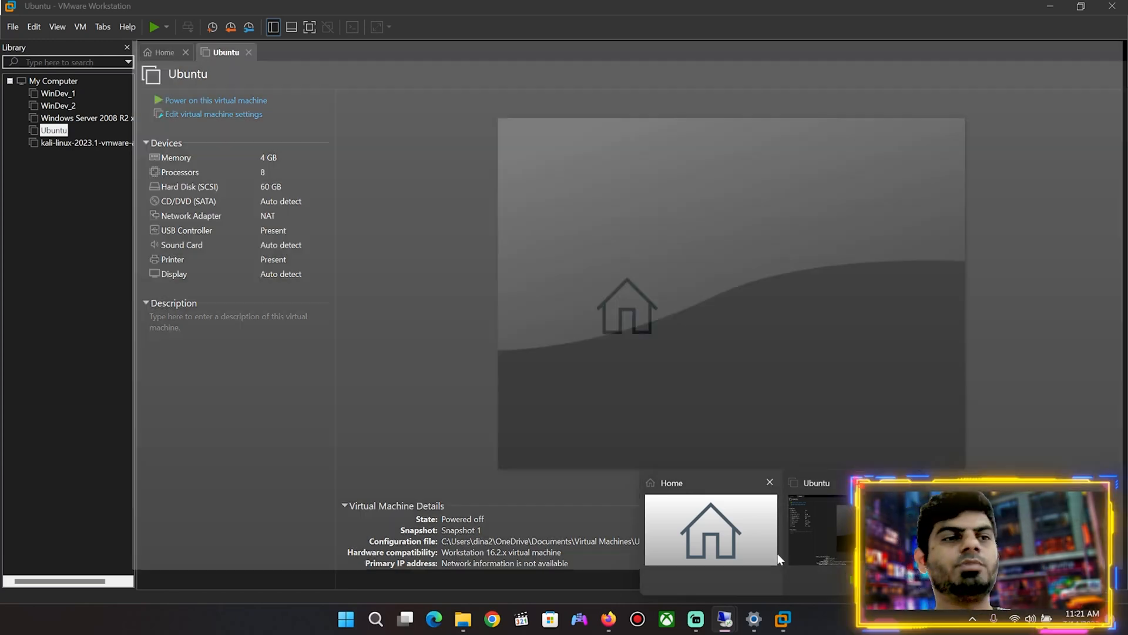
left_click(757, 559)
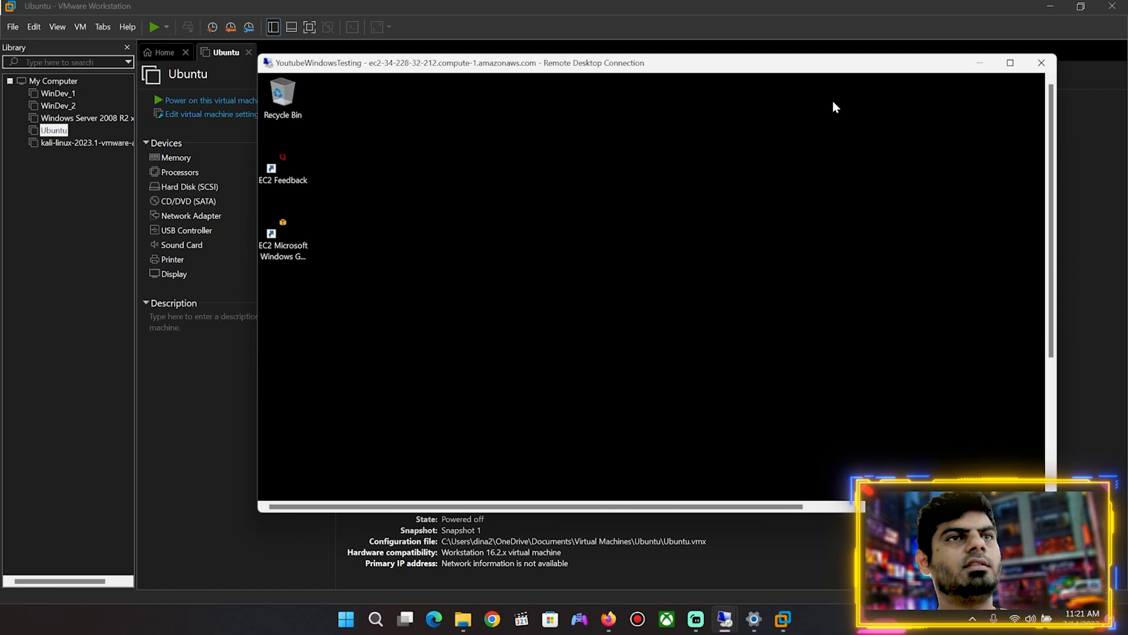
left_click(1006, 64)
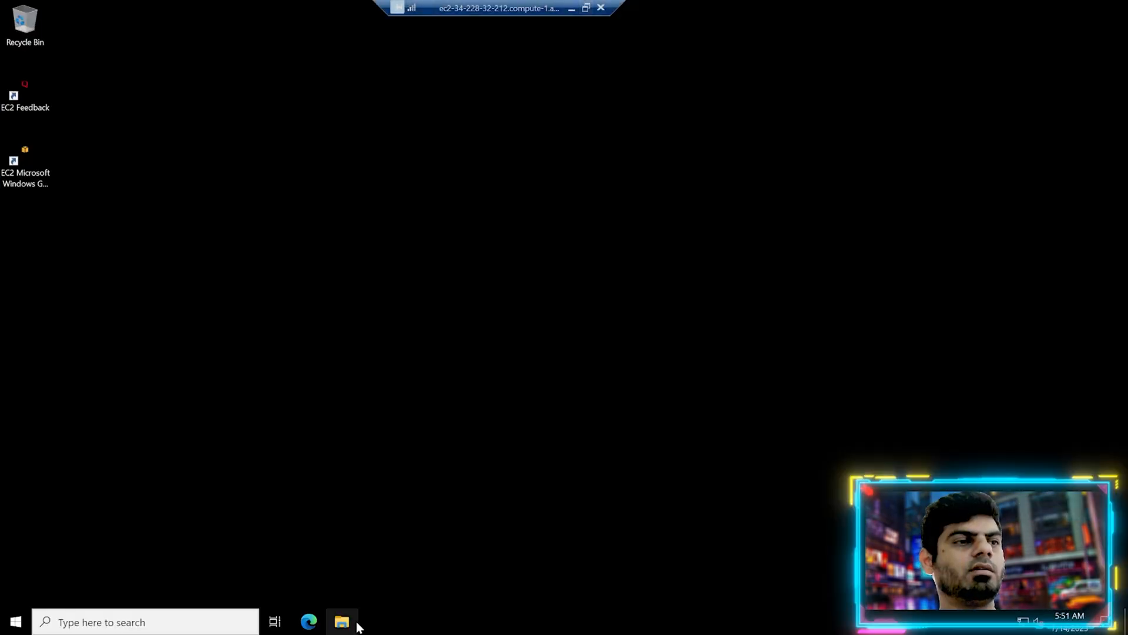
View the remote machine's device specifications, including installed RAM, through This PC's properties in File Explorer
key("super+e")
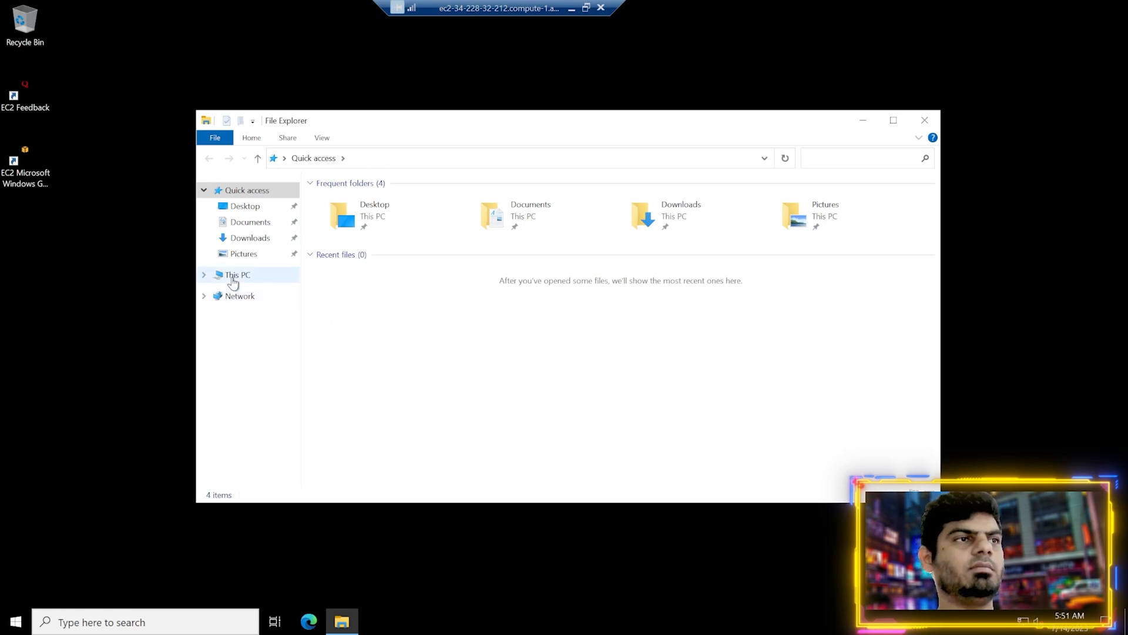
left_click(235, 275)
right_click(481, 445)
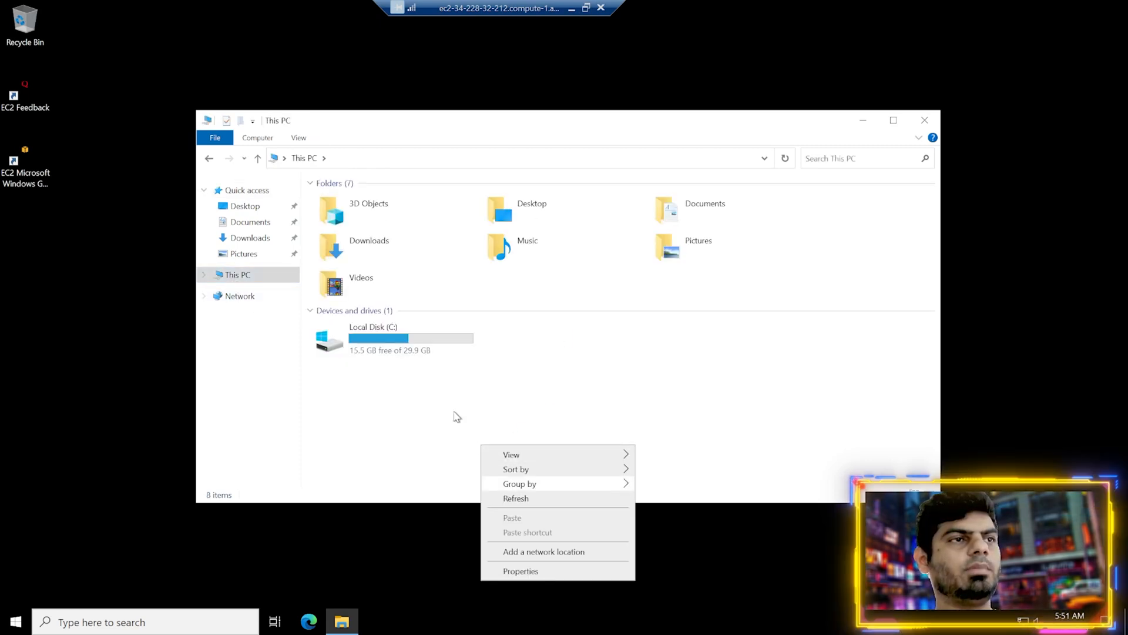
left_click(528, 571)
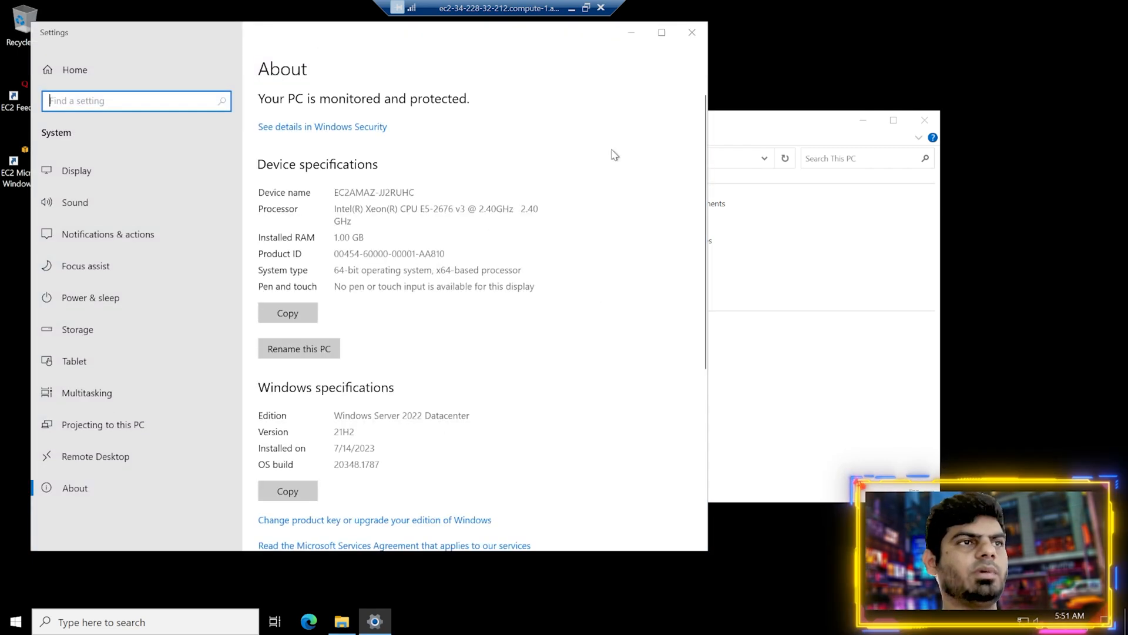
left_click(346, 236)
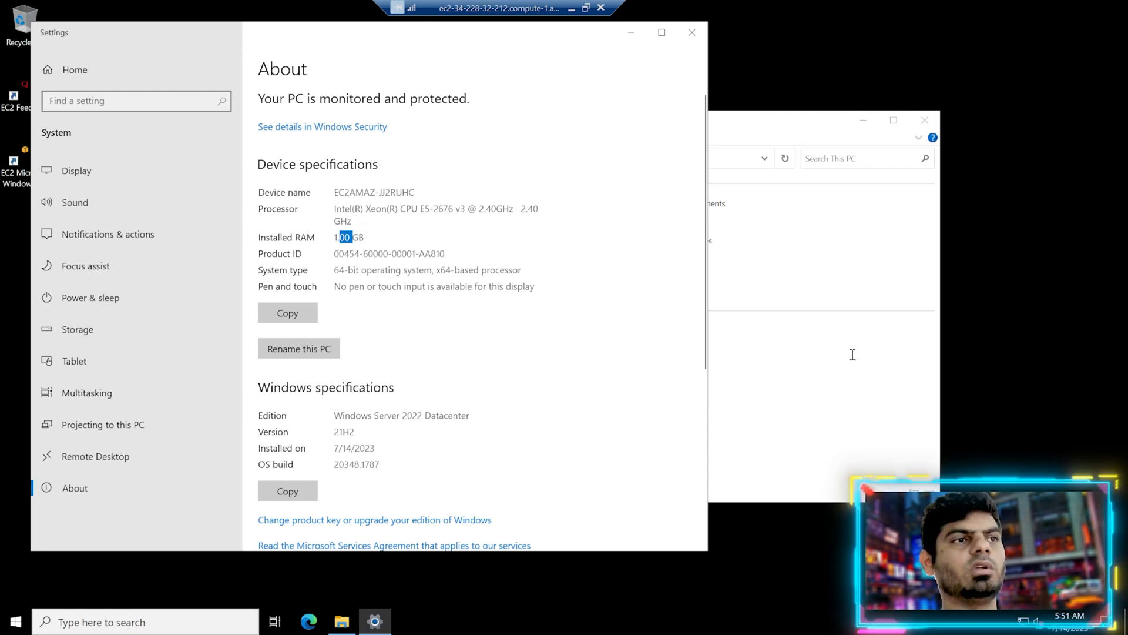
Launch Microsoft Edge on the remote machine and finish its first-run setup without signing in or importing browsing data
left_click(310, 622)
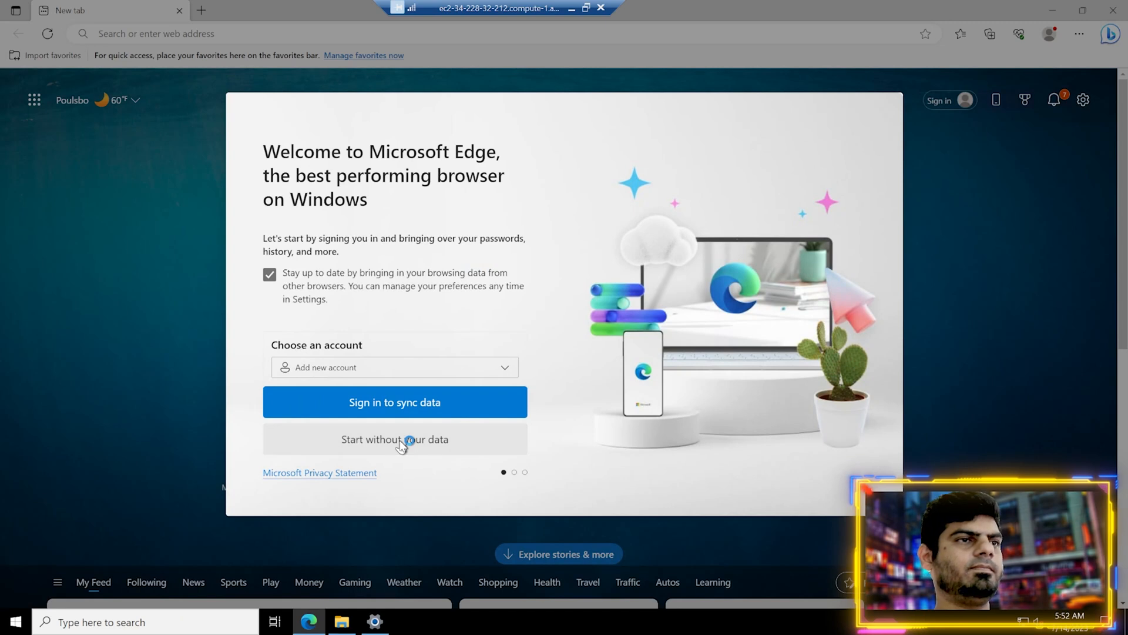
left_click(401, 445)
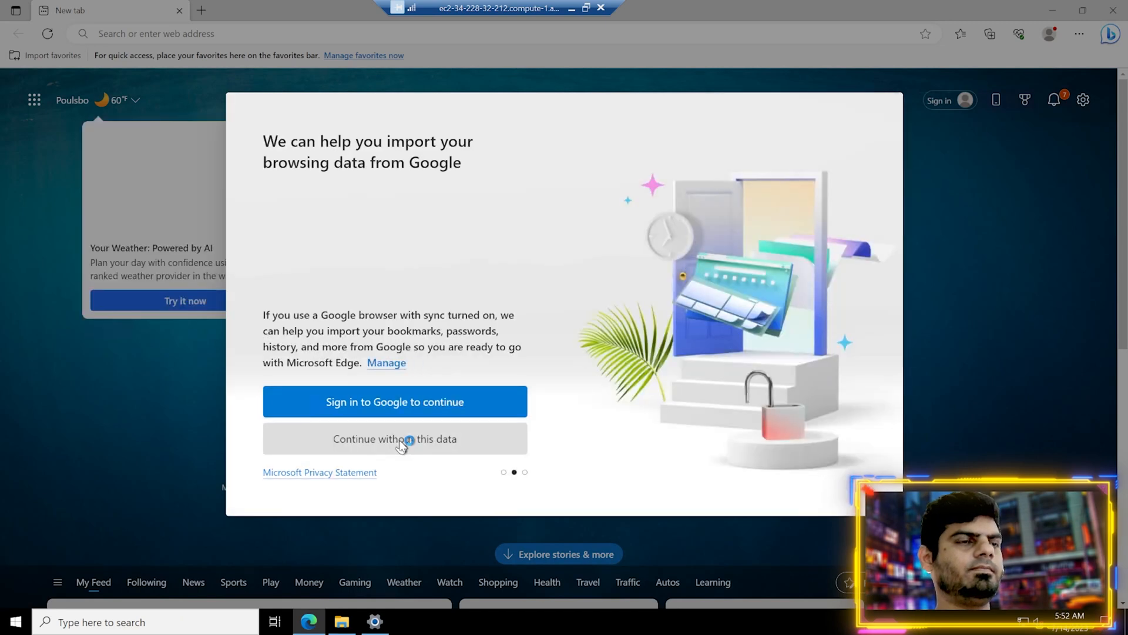
left_click(441, 453)
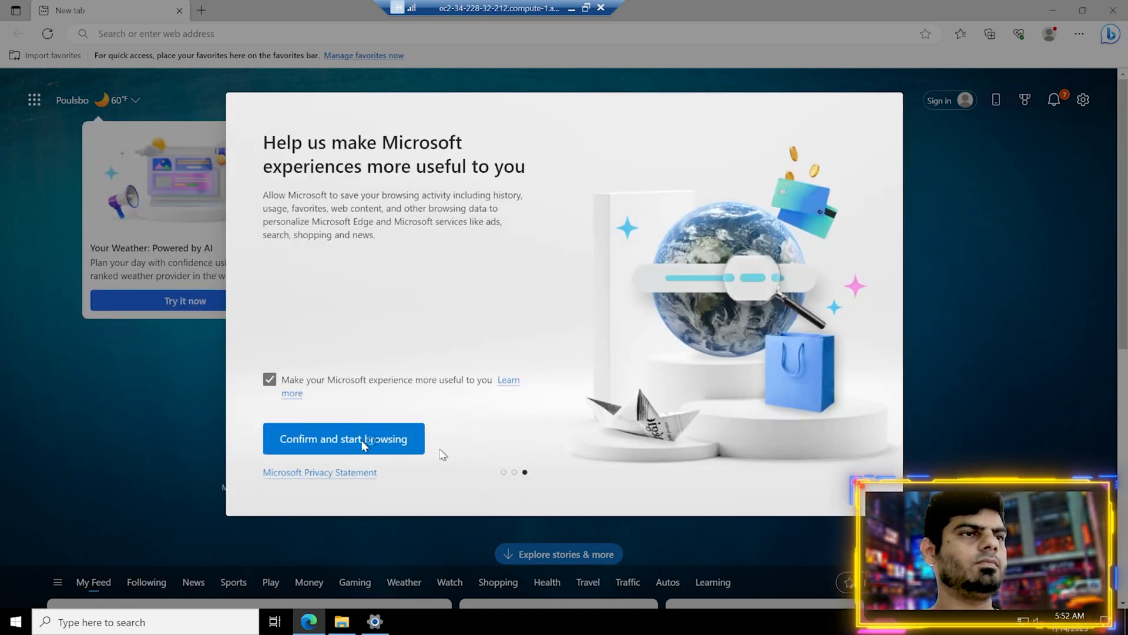
left_click(361, 441)
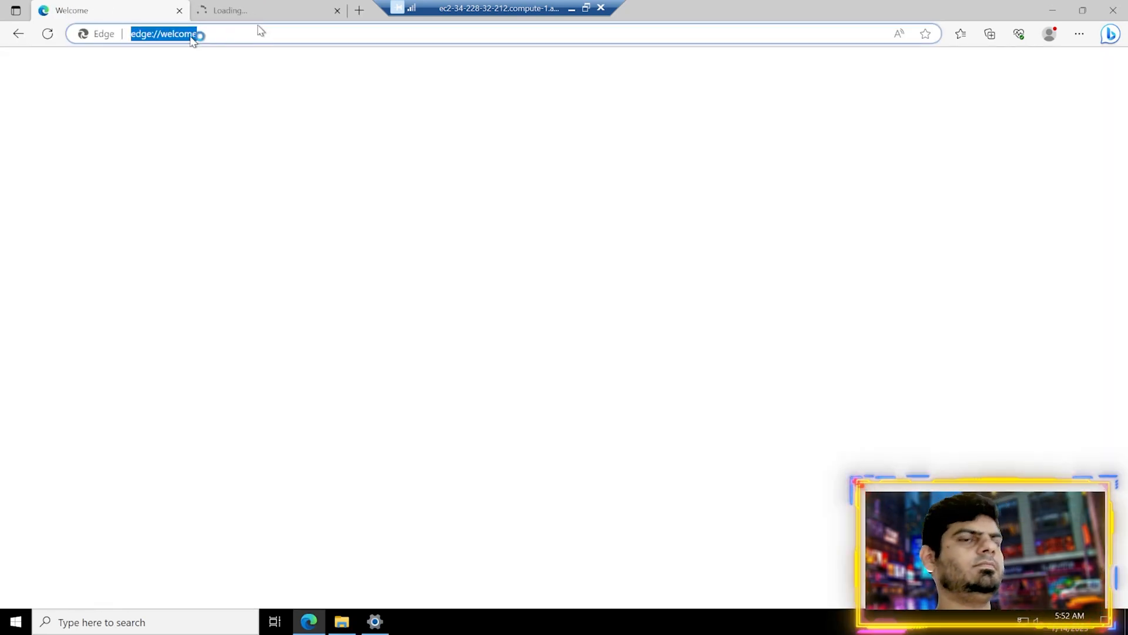
Search for speedtest, open the Speedtest by Ookla site and start an internet speed test on the remote machine
type("speedtest")
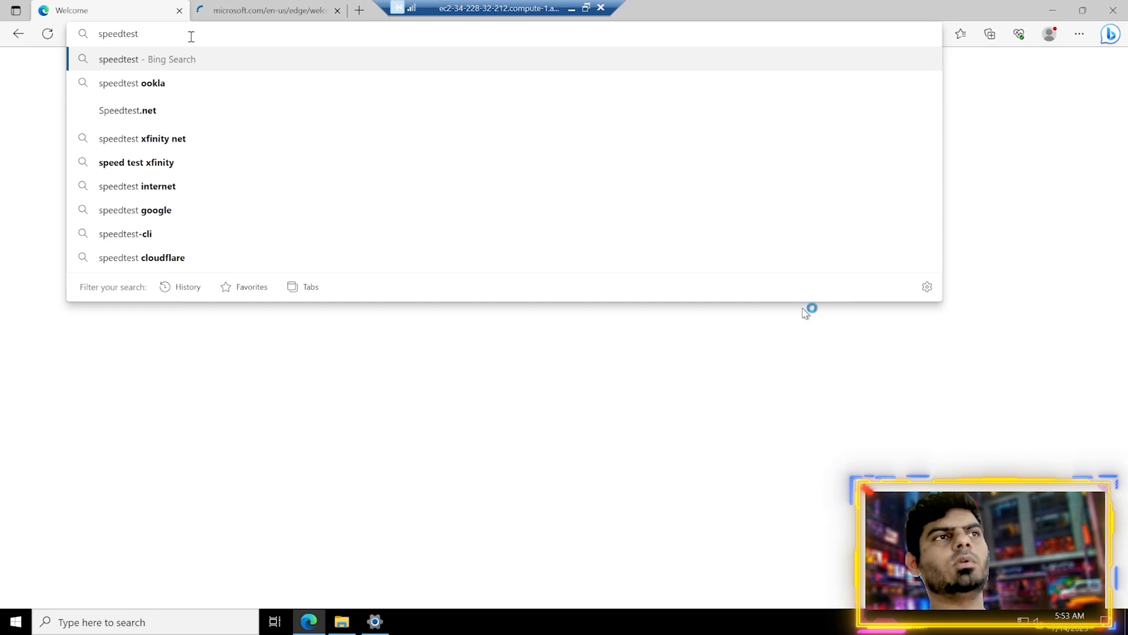
key("Return")
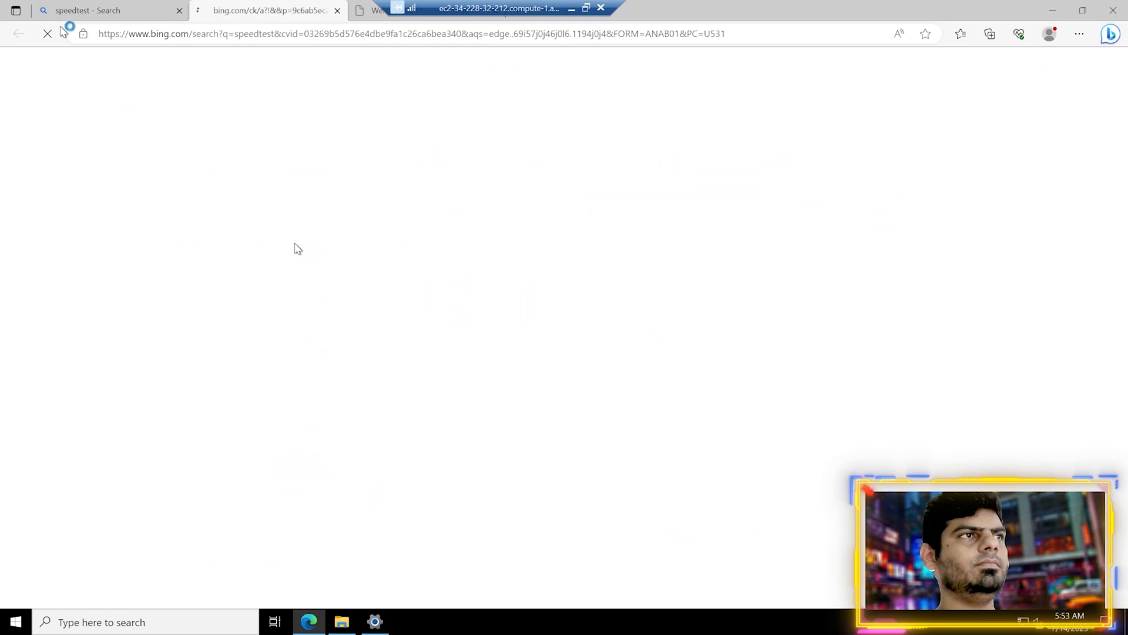
left_click(134, 11)
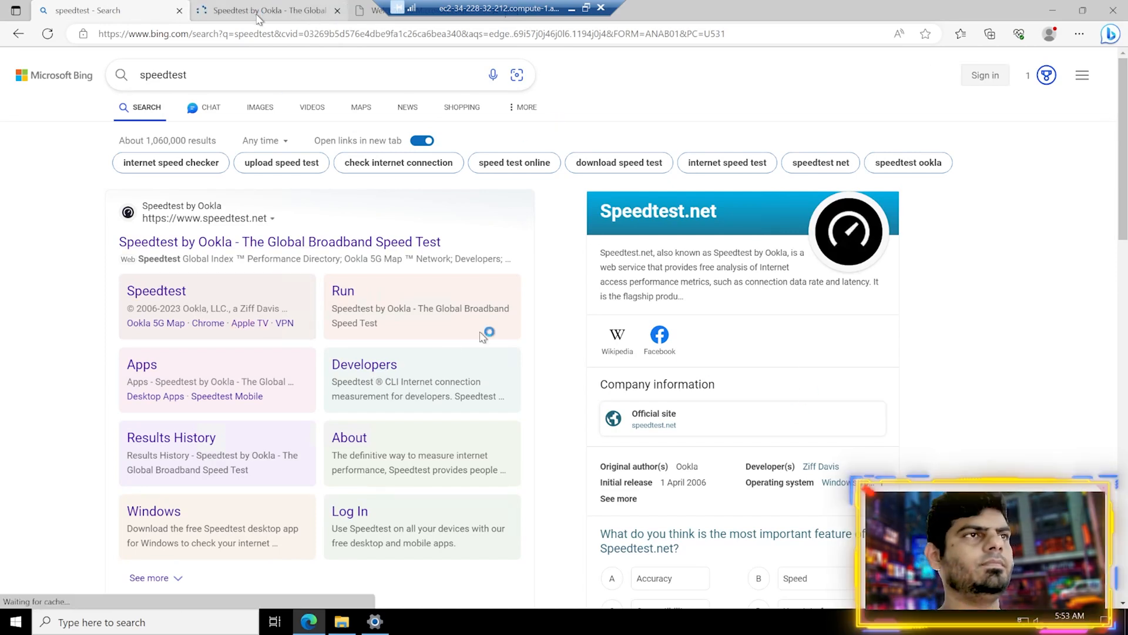
left_click(259, 13)
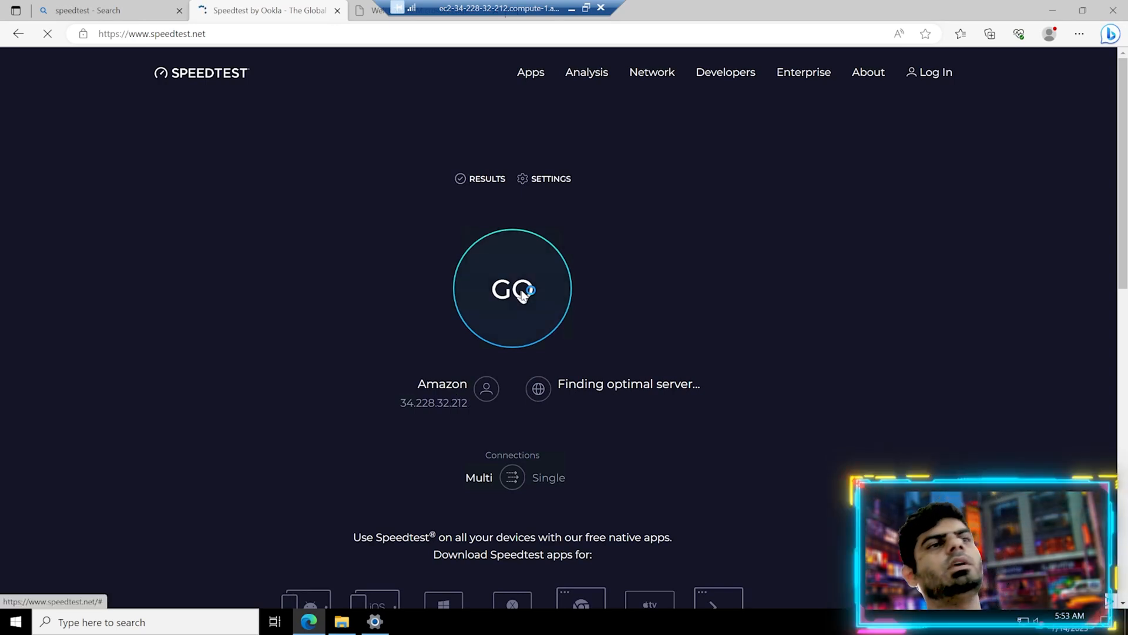
left_click(521, 293)
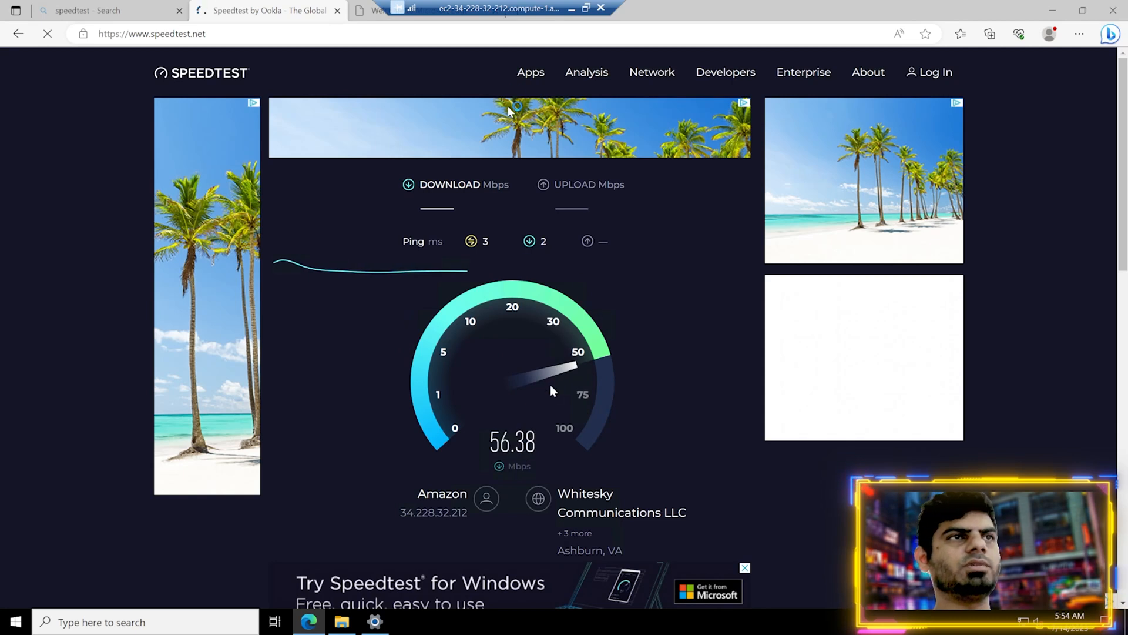
Show the remote session in a window and examine the running speed test and the rest of the Speedtest page
left_click(586, 8)
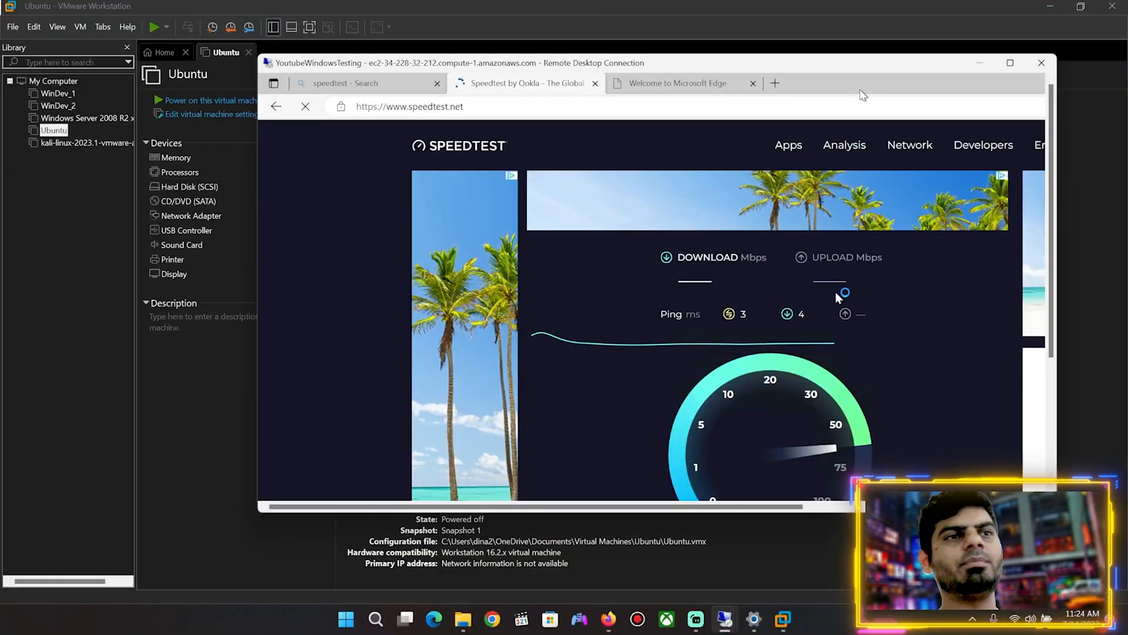
left_click_drag(1050, 202, 1050, 259)
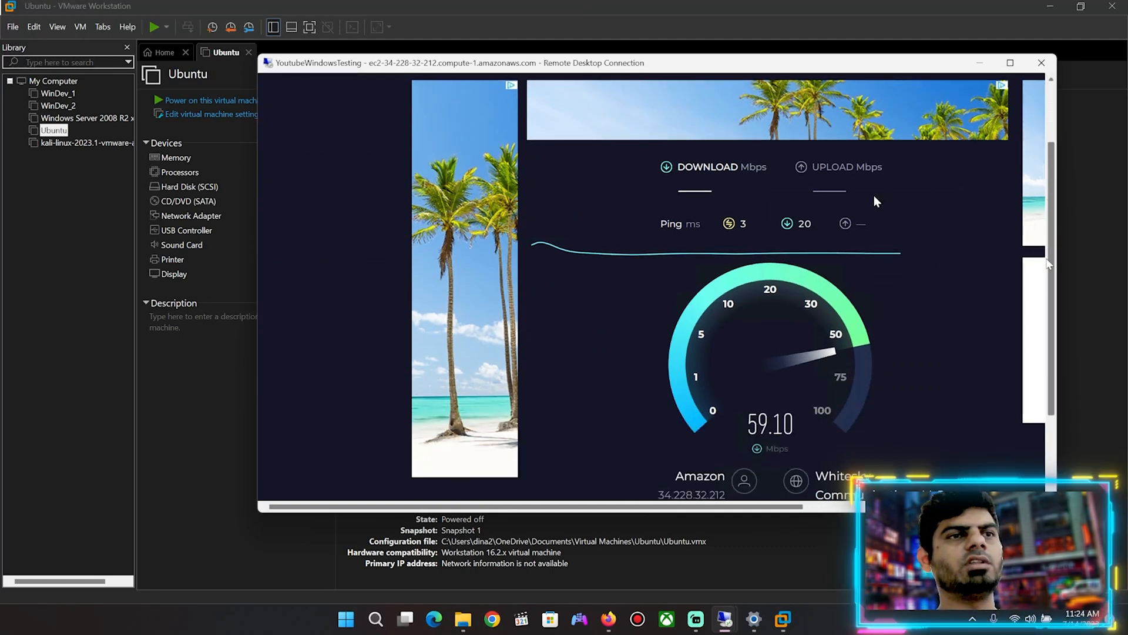
scroll(873, 195, "down", 5)
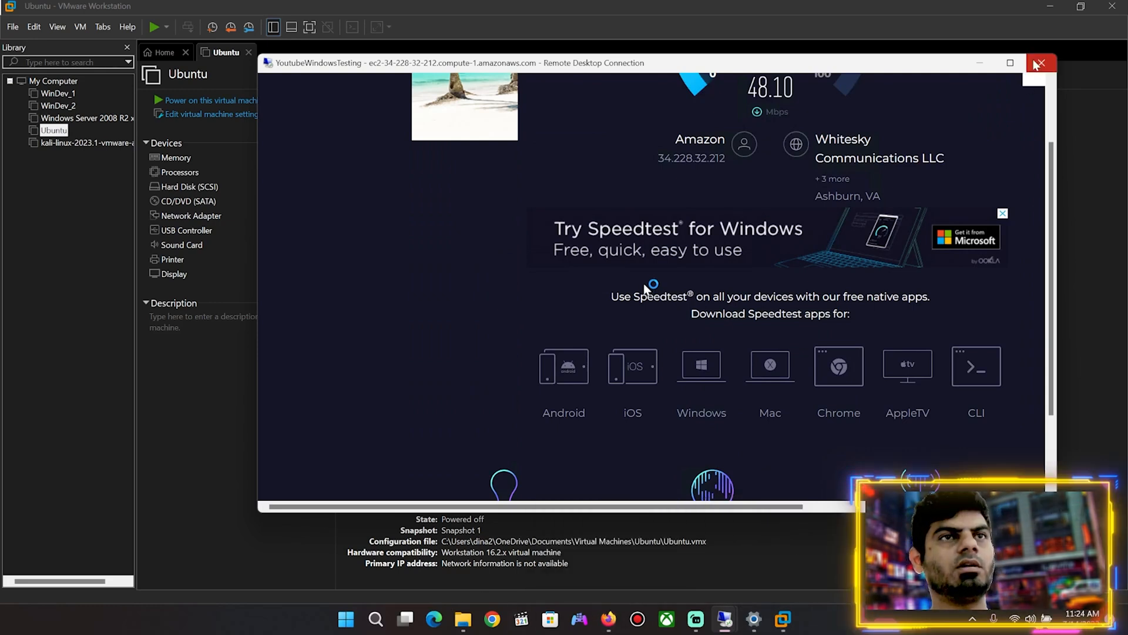
Close the Remote Desktop session, confirming the disconnection, and switch to the EC2 console in Firefox
key("alt+F4")
left_click(702, 308)
left_click(609, 618)
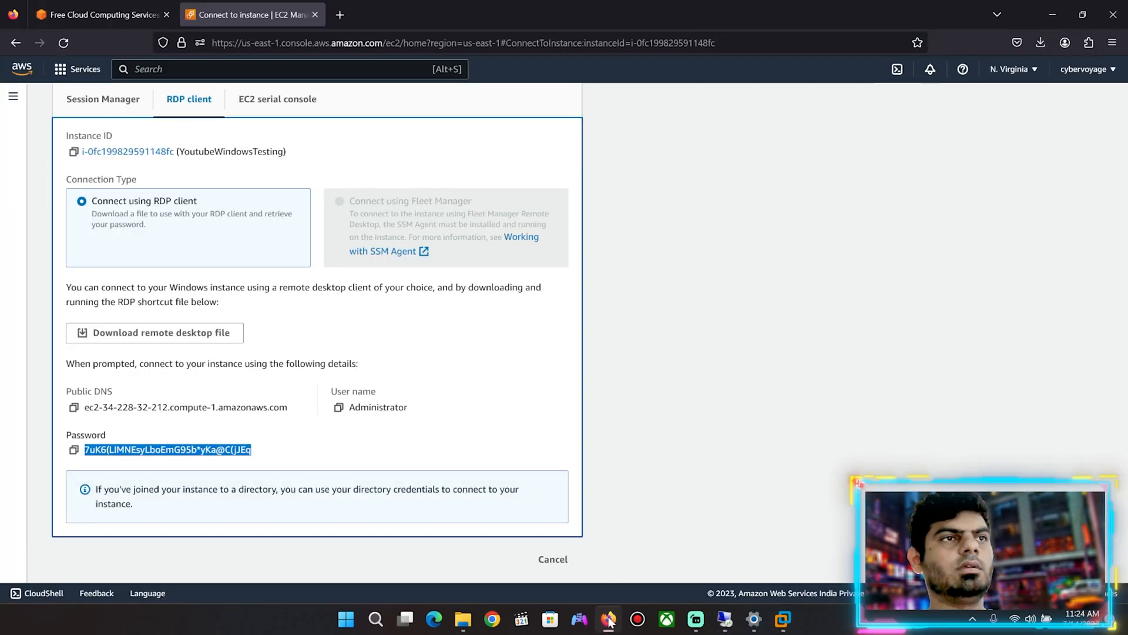
Go from the EC2 dashboard to the list of all instances and open the YoutubeWindowsTesting instance's summary
left_click(61, 104)
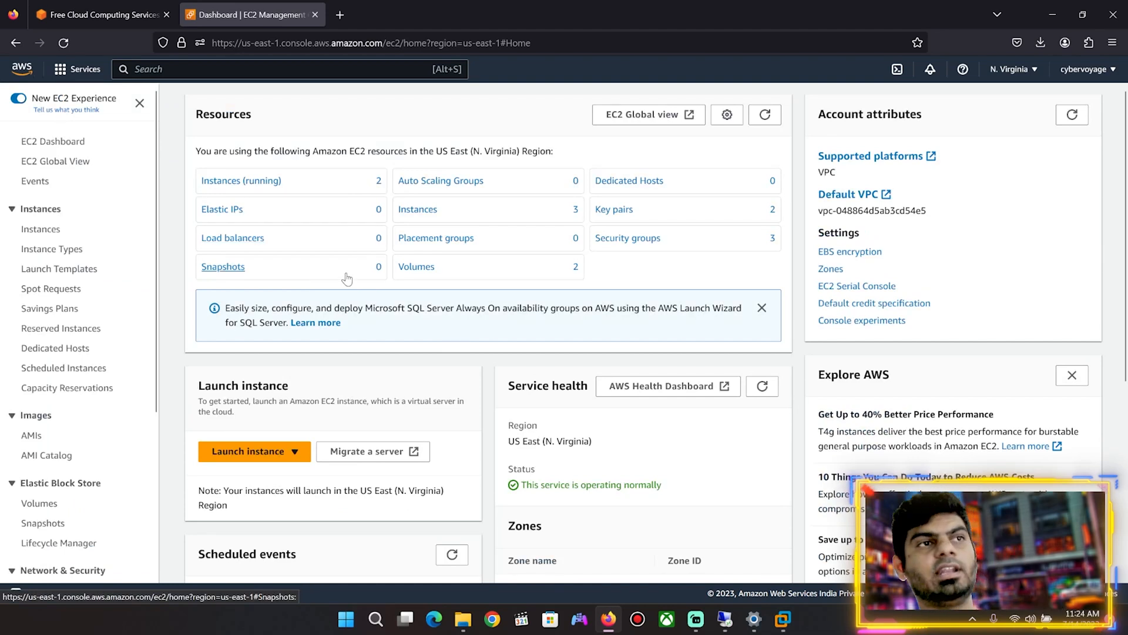
left_click(430, 214)
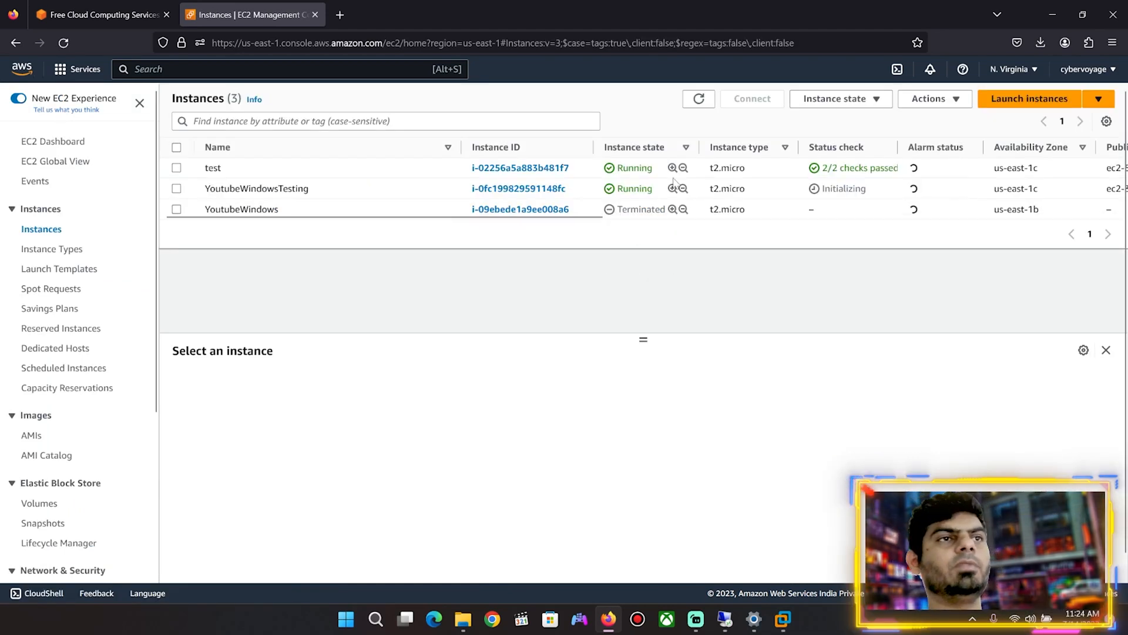
left_click(514, 190)
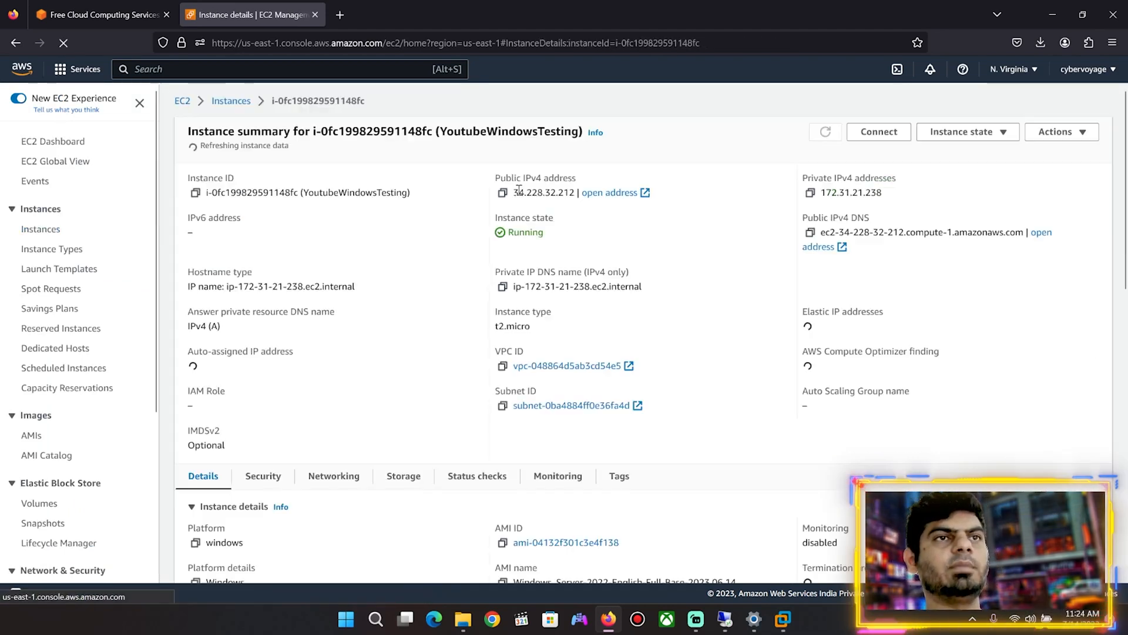
Terminate the YoutubeWindowsTesting instance and confirm the termination
left_click(1058, 130)
left_click(976, 131)
left_click(976, 131)
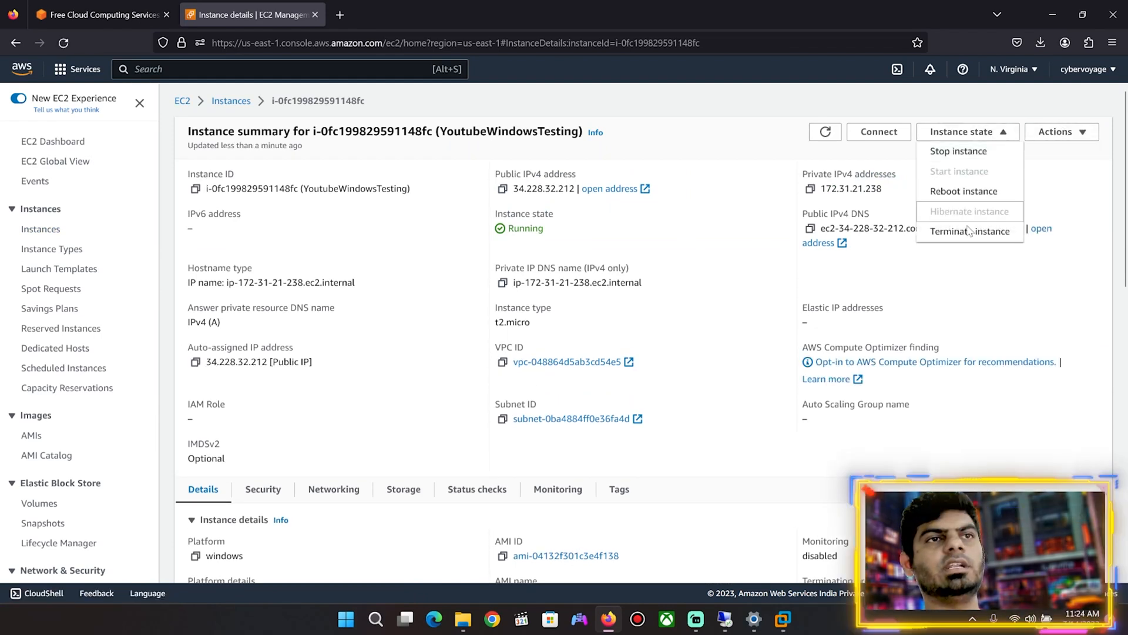
left_click(970, 231)
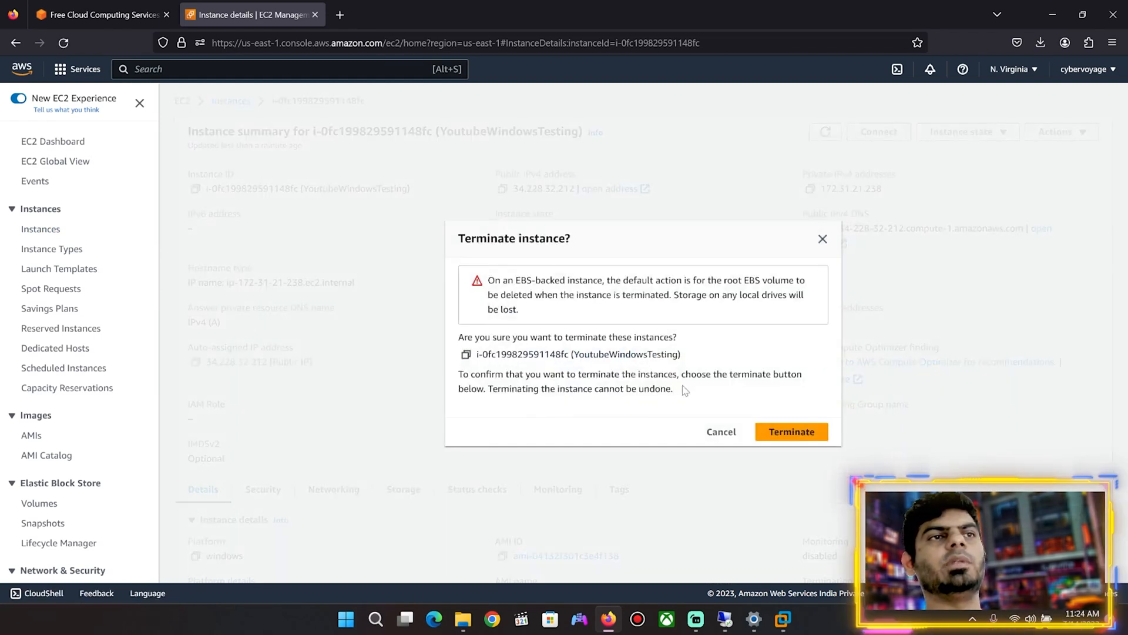
left_click(786, 432)
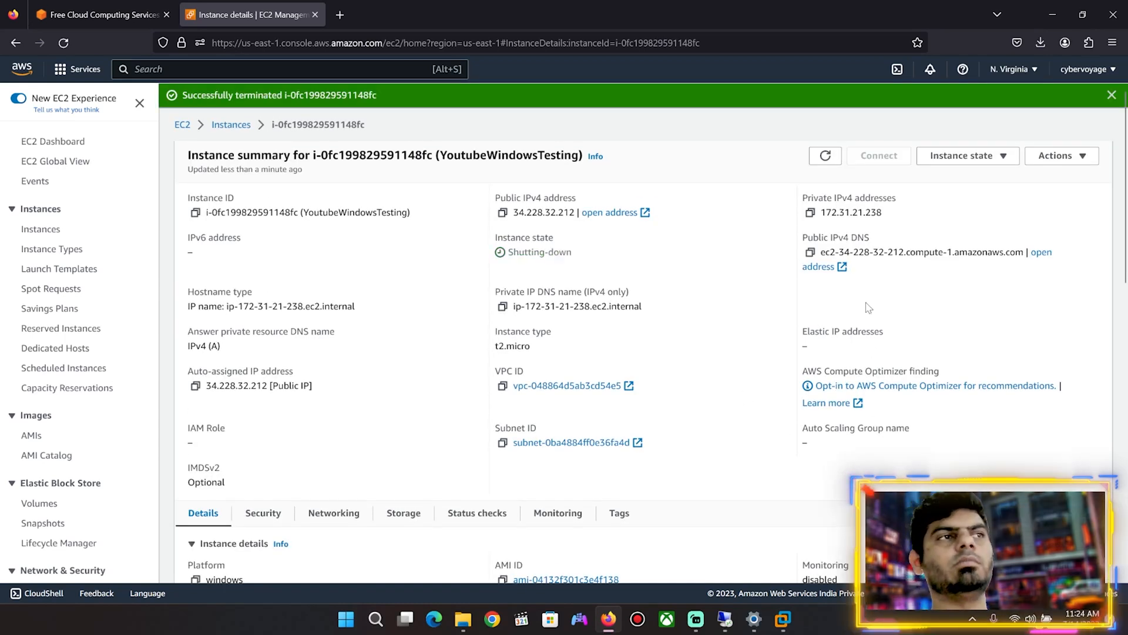